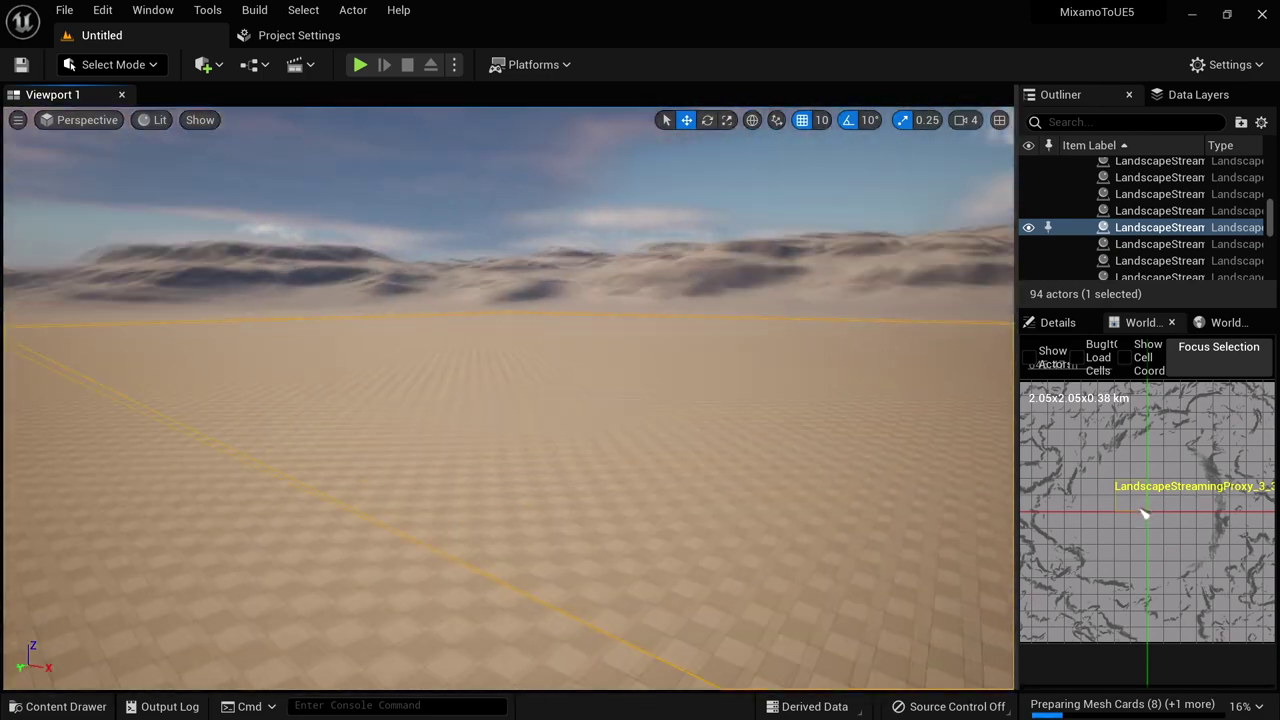
Look around the desert level, toggle the Content Drawer, then switch to Mixamo's paladin search
right_drag(808, 443, 809, 443)
key(ctrl+space)
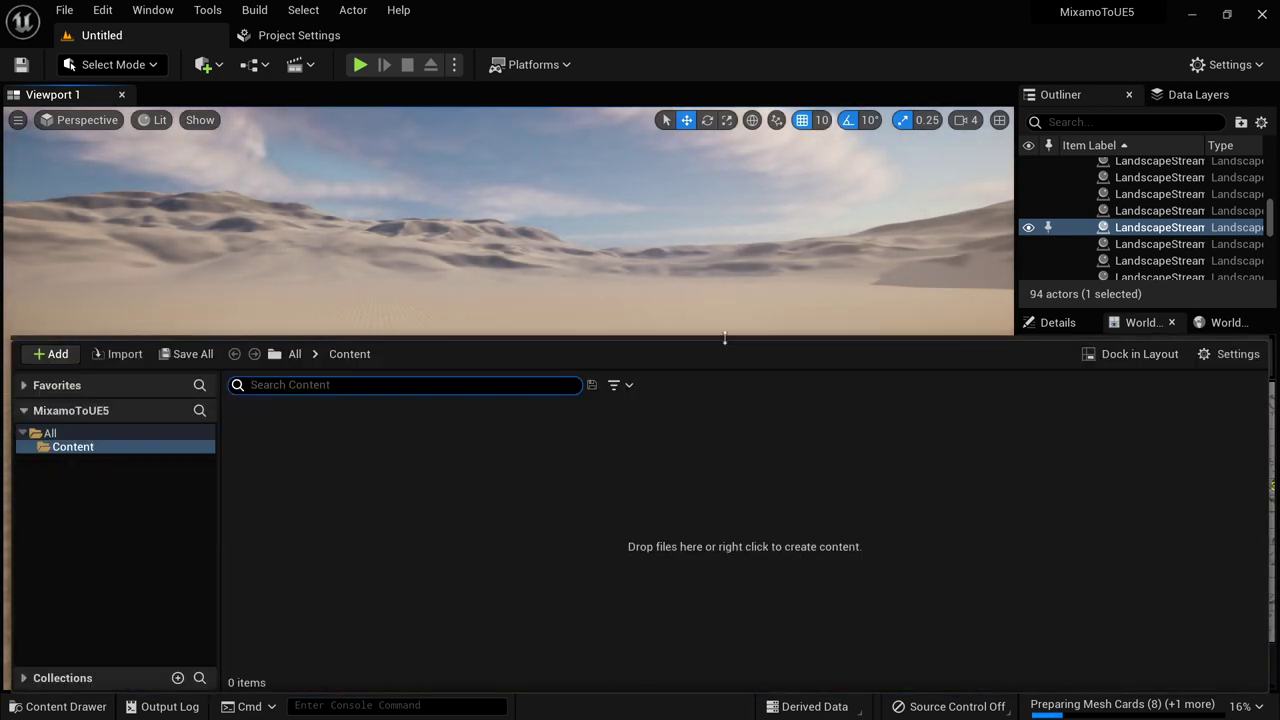
drag(726, 340, 730, 428)
right_drag(817, 356, 817, 356)
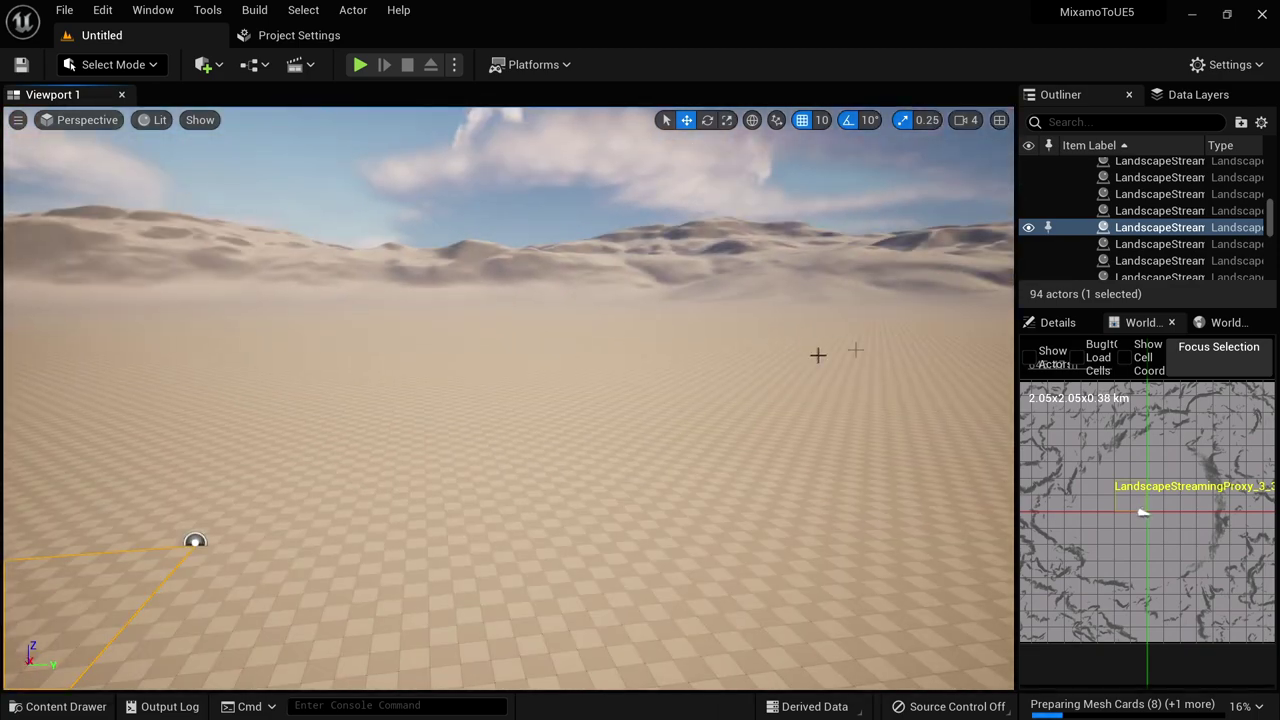
key(alt+Tab)
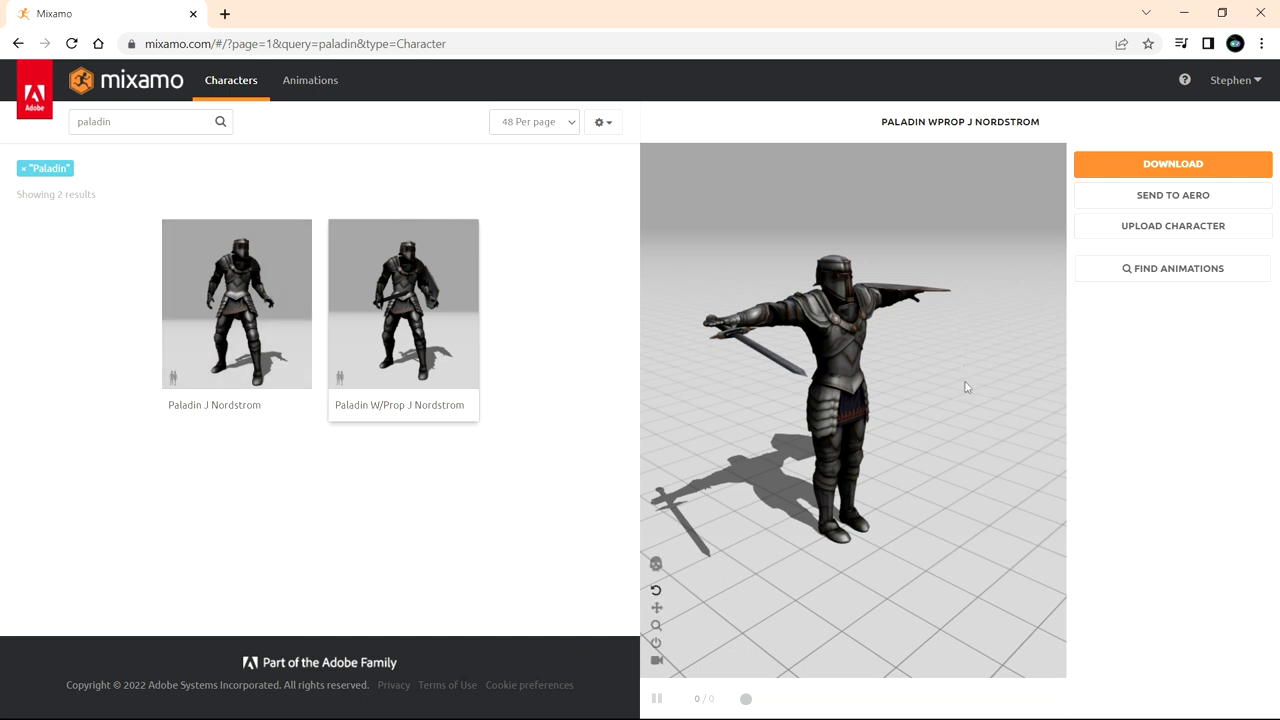
Download the Paladin W/Prop J Nordstrom character as FBX Binary in T-pose
drag(928, 411, 887, 449)
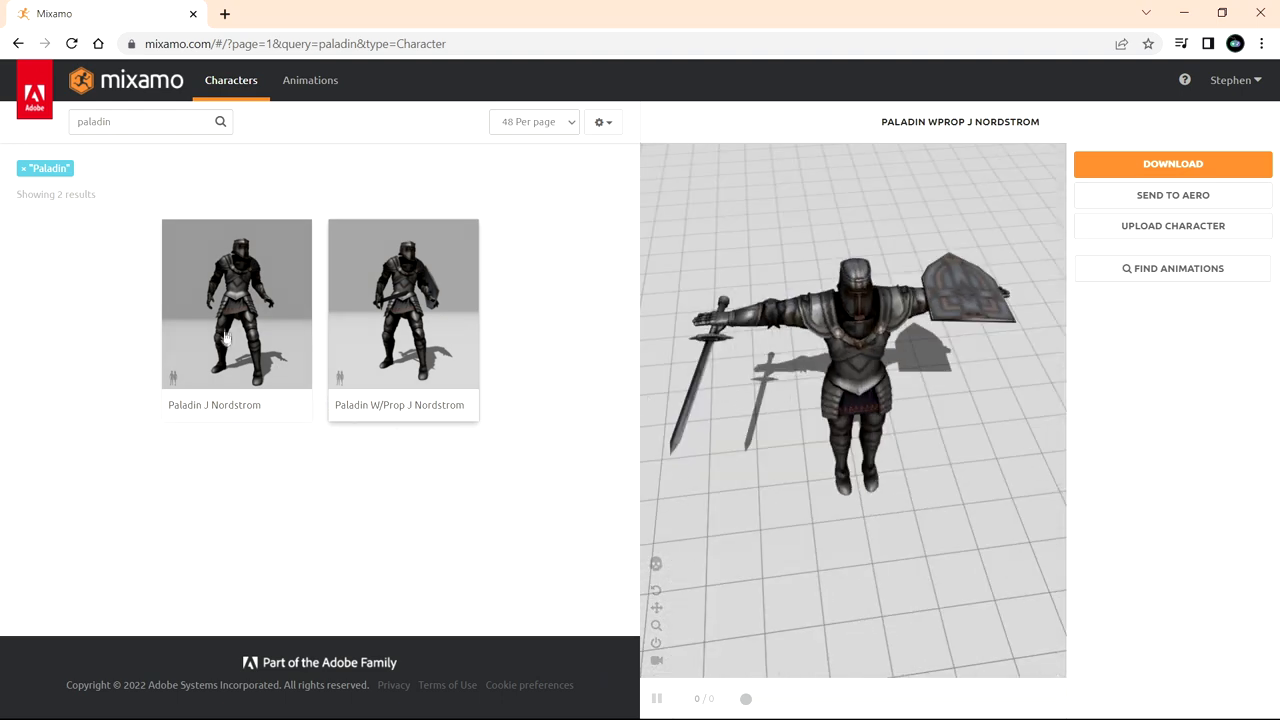
drag(760, 420, 903, 340)
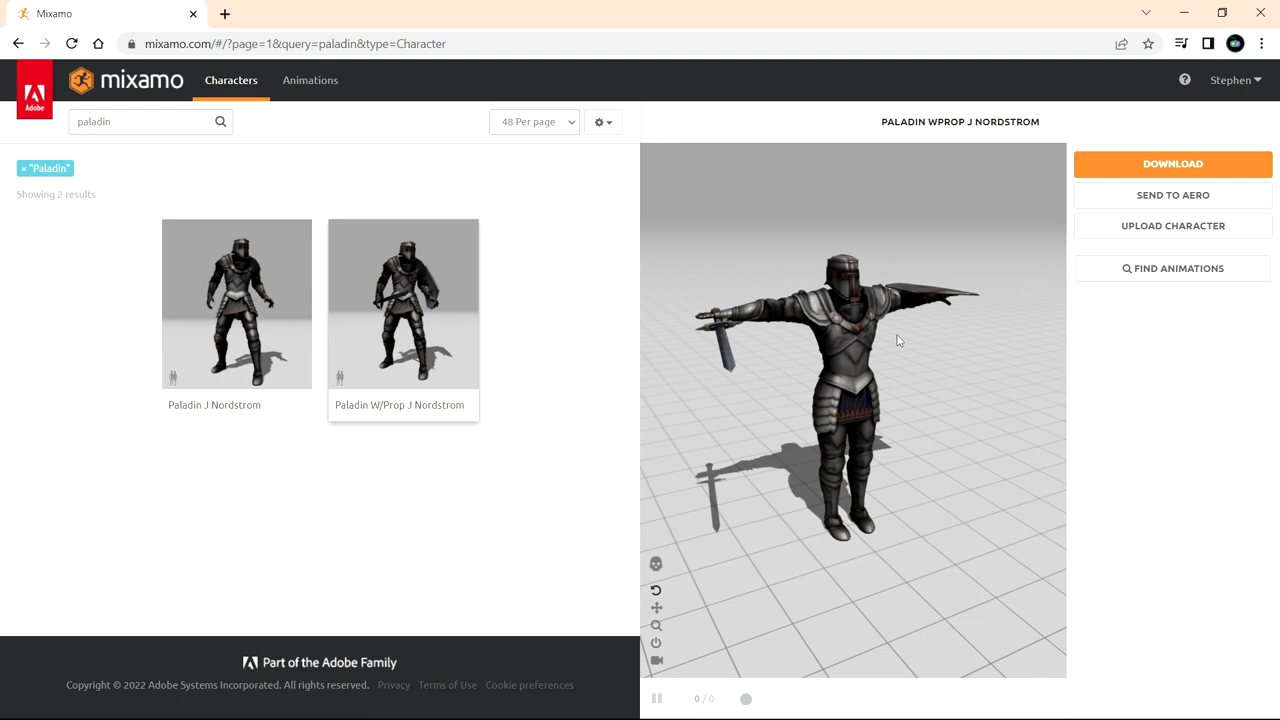
click(1180, 163)
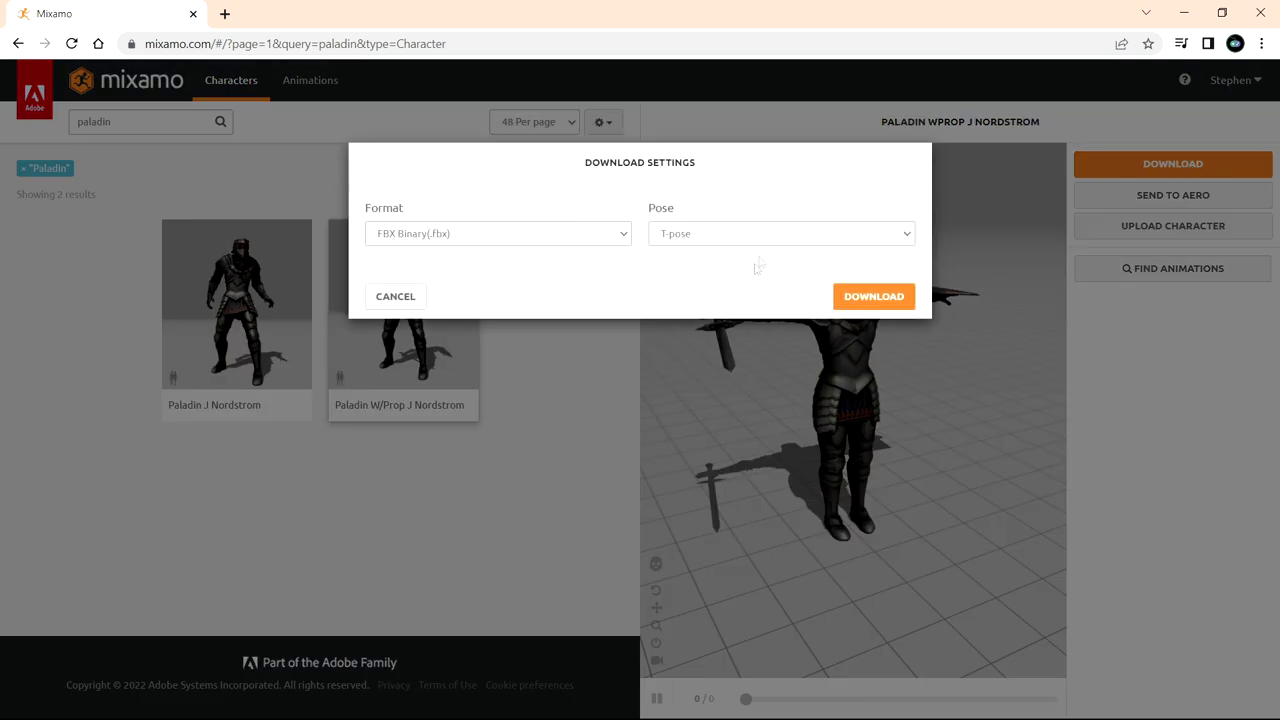
click(899, 295)
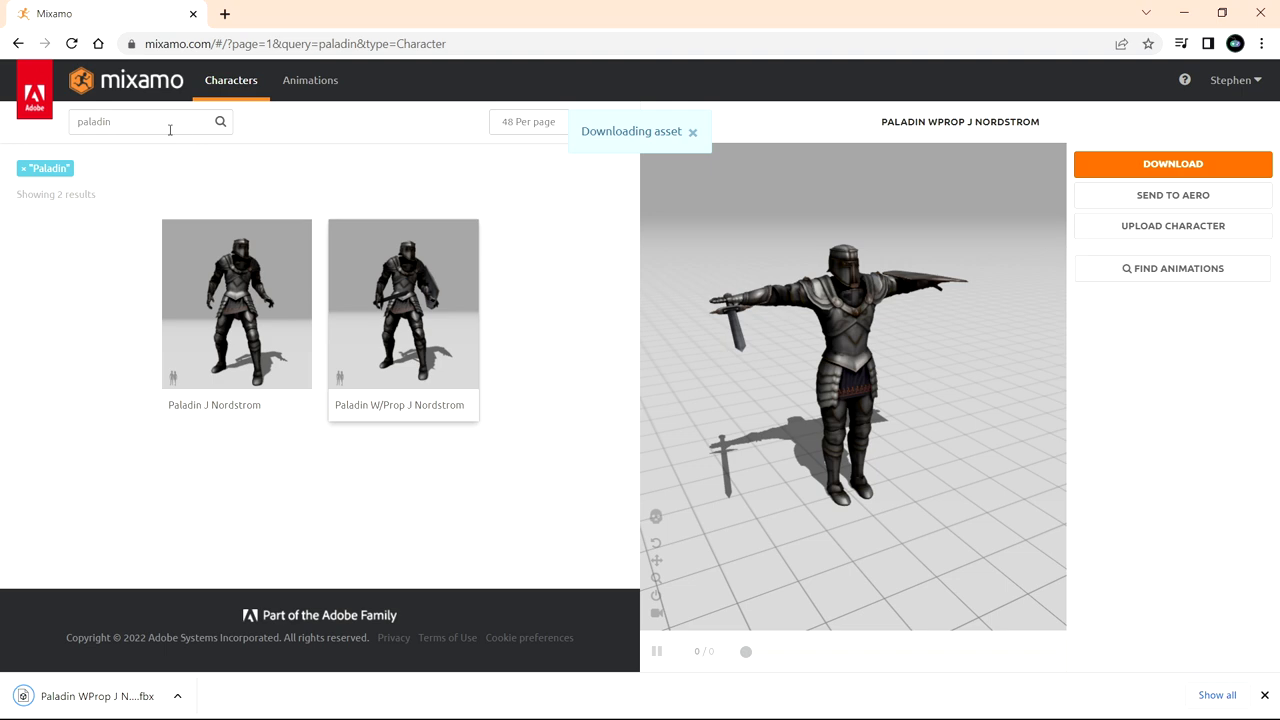
Find the Sword And Shield Idle animation and download it without skin
click(307, 84)
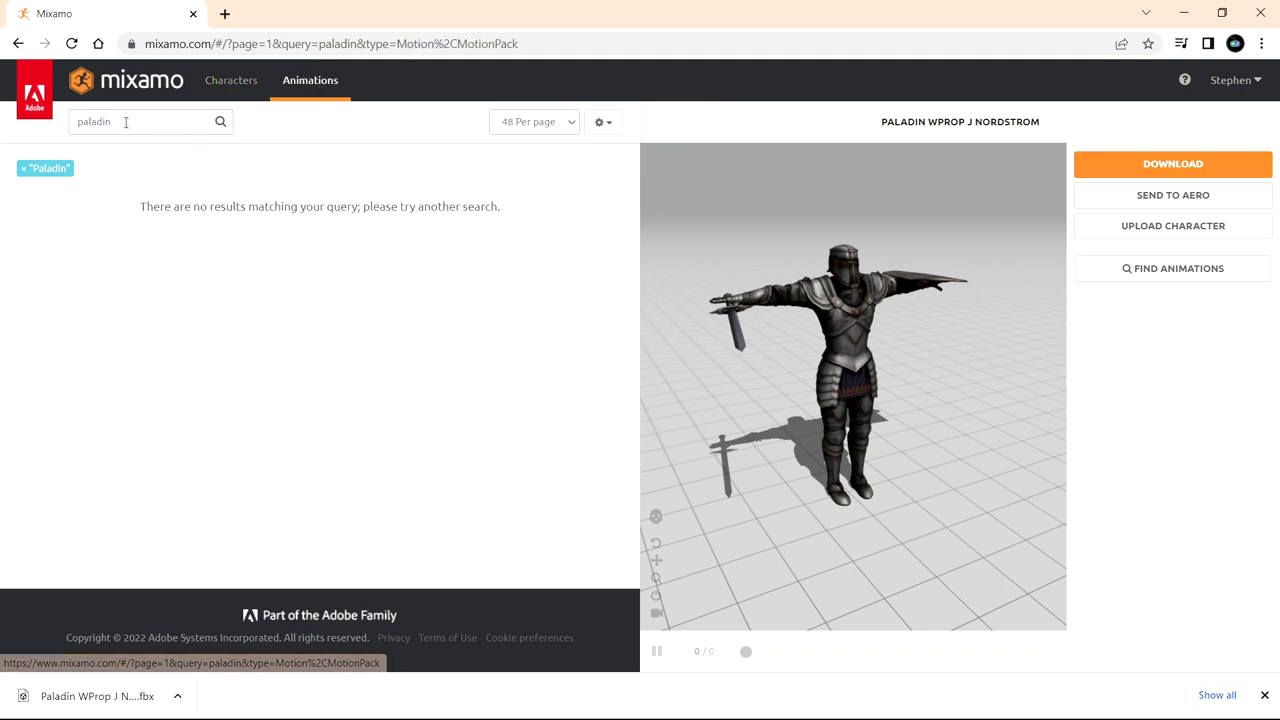
key(Return)
drag(633, 190, 634, 624)
click(391, 560)
click(313, 520)
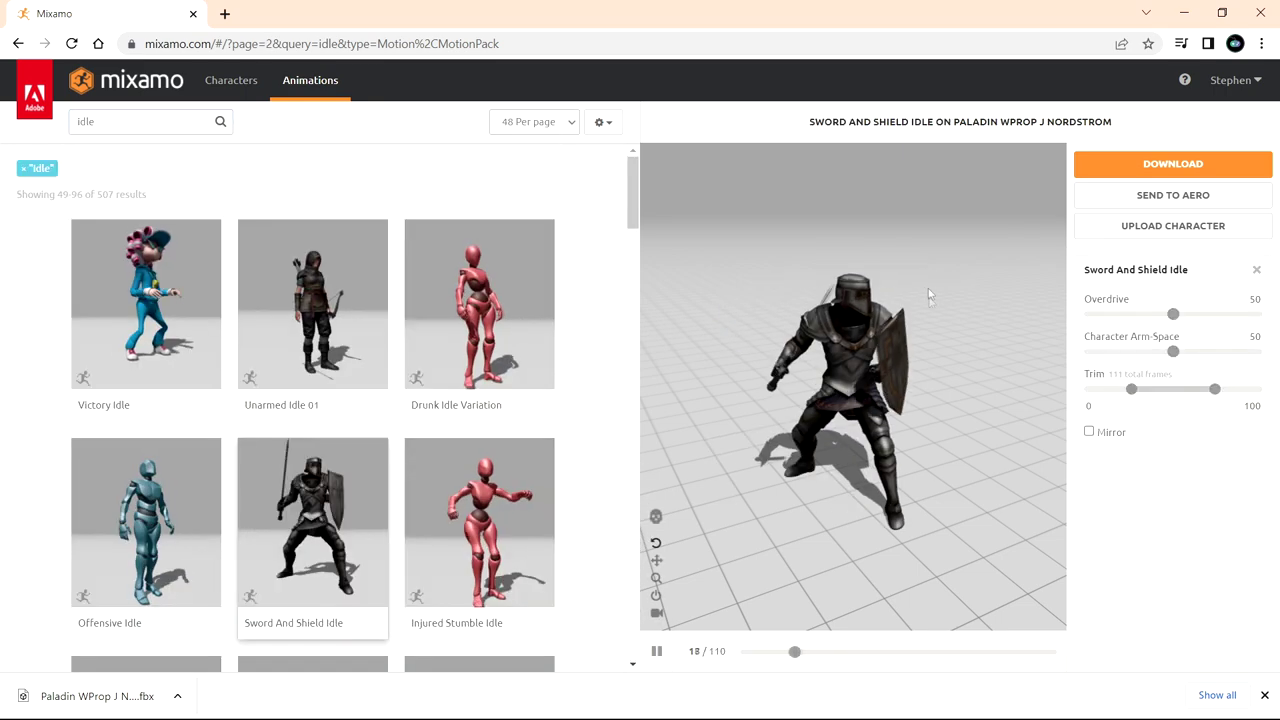
click(1183, 165)
click(800, 233)
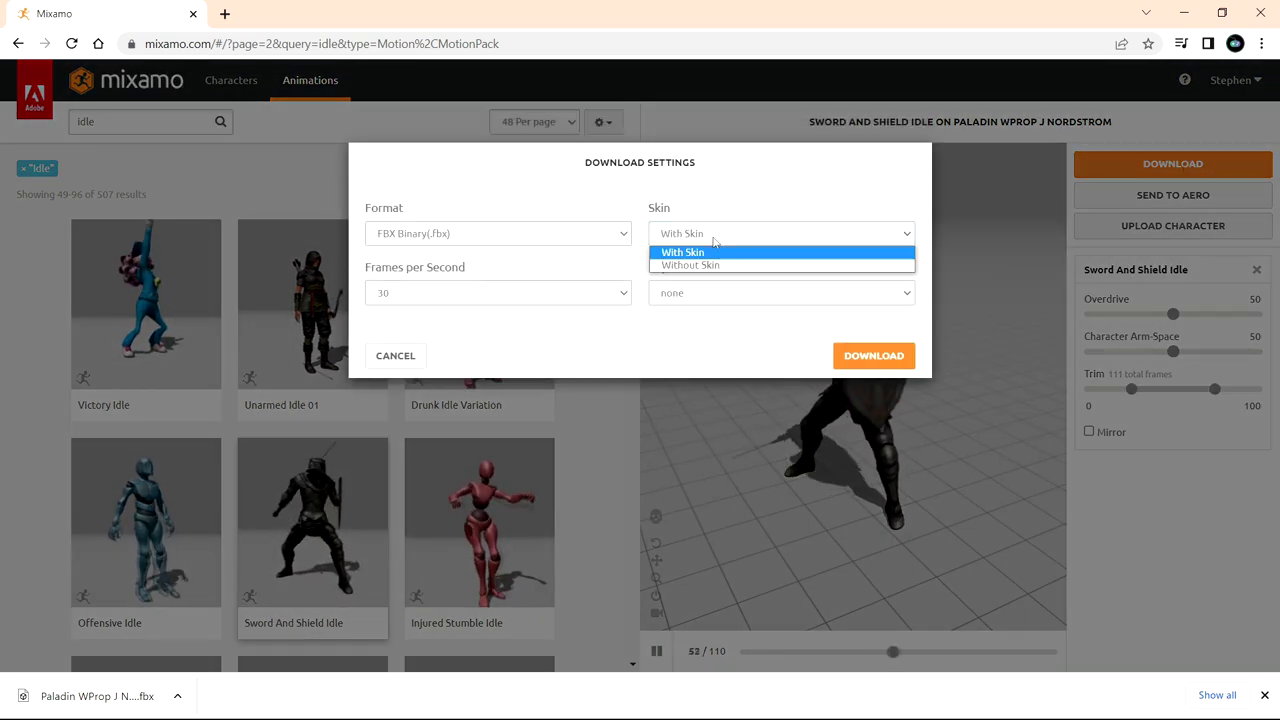
click(818, 266)
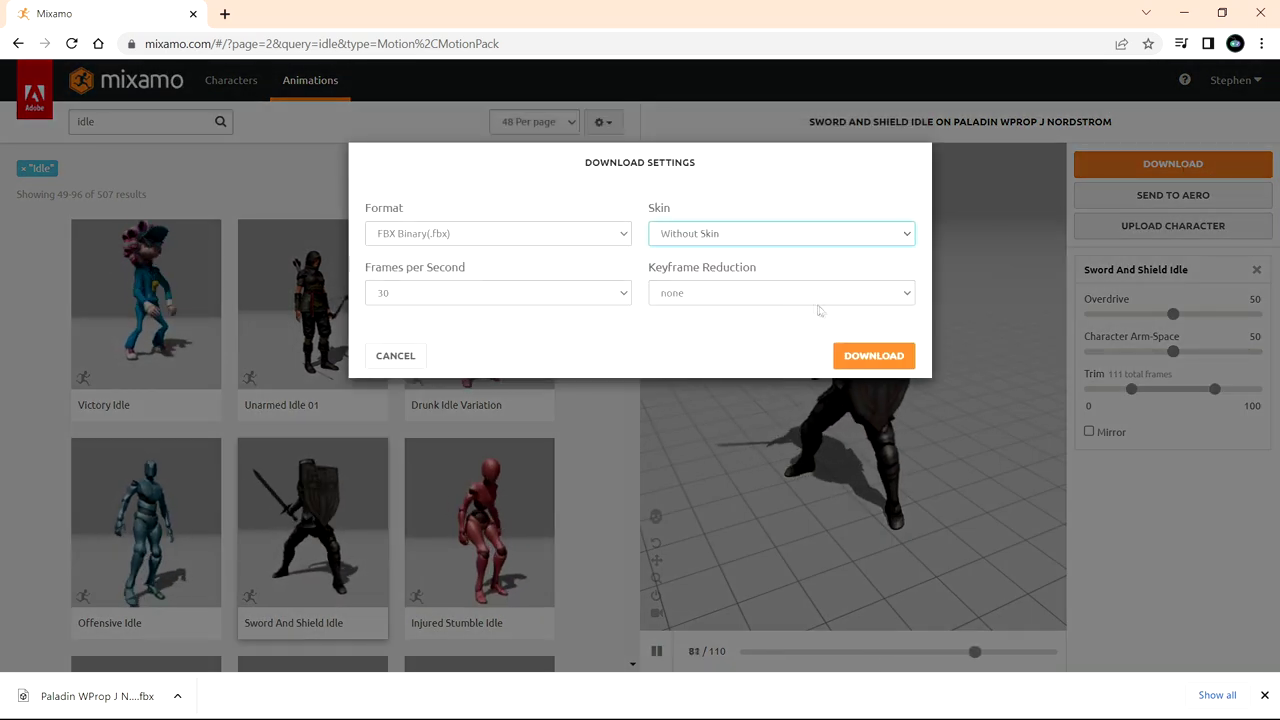
click(887, 358)
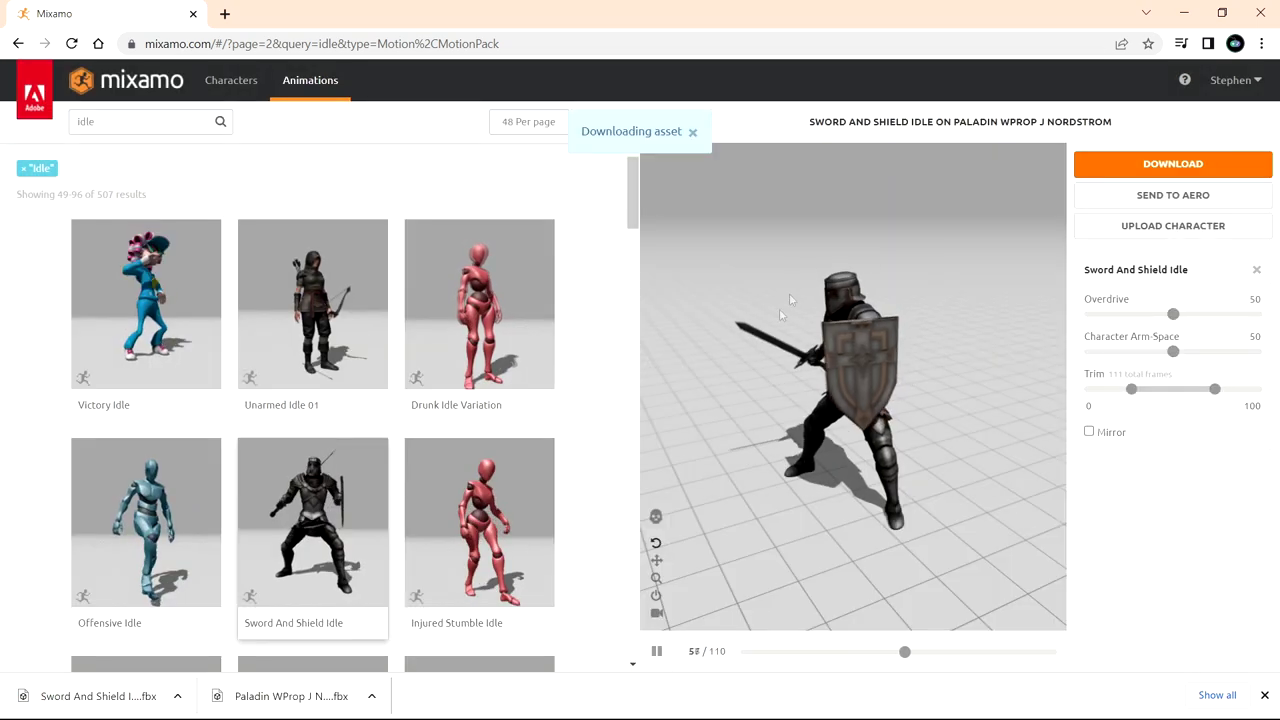
Search 'attack' and download the Sword And Shield Attack animation the same way
drag(920, 463, 876, 455)
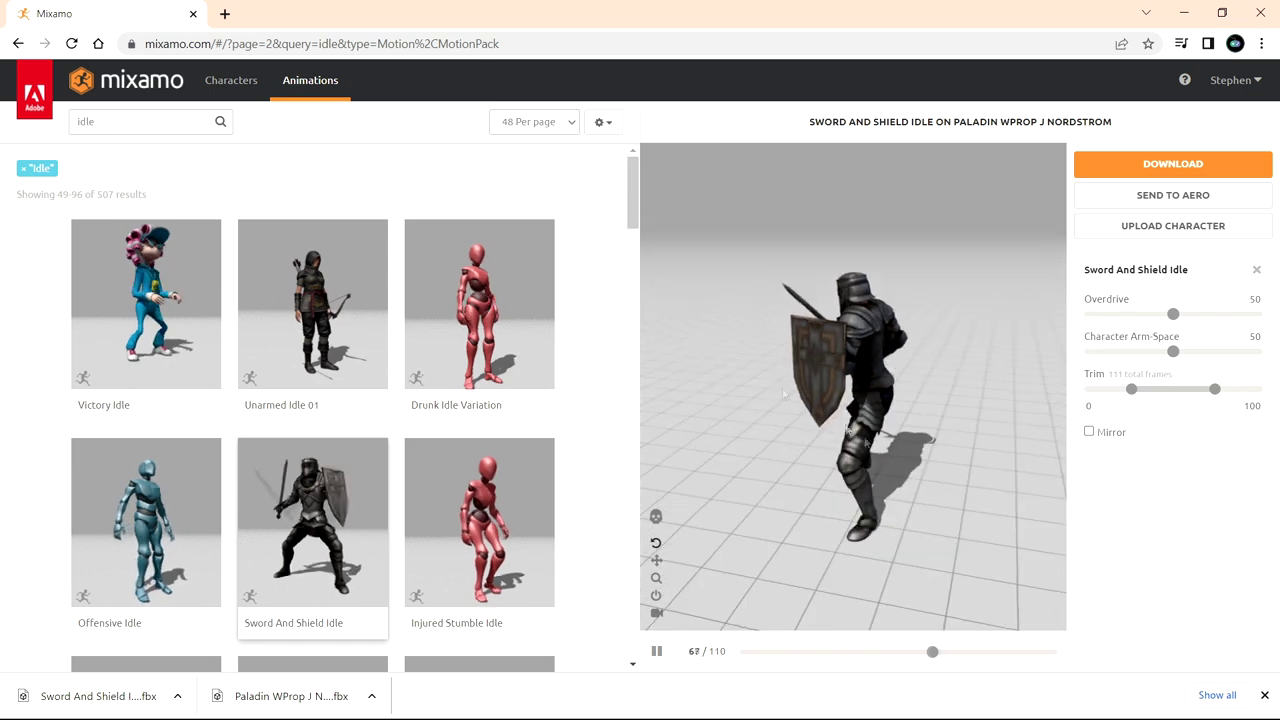
double_click(86, 121)
text(attack)
click(312, 300)
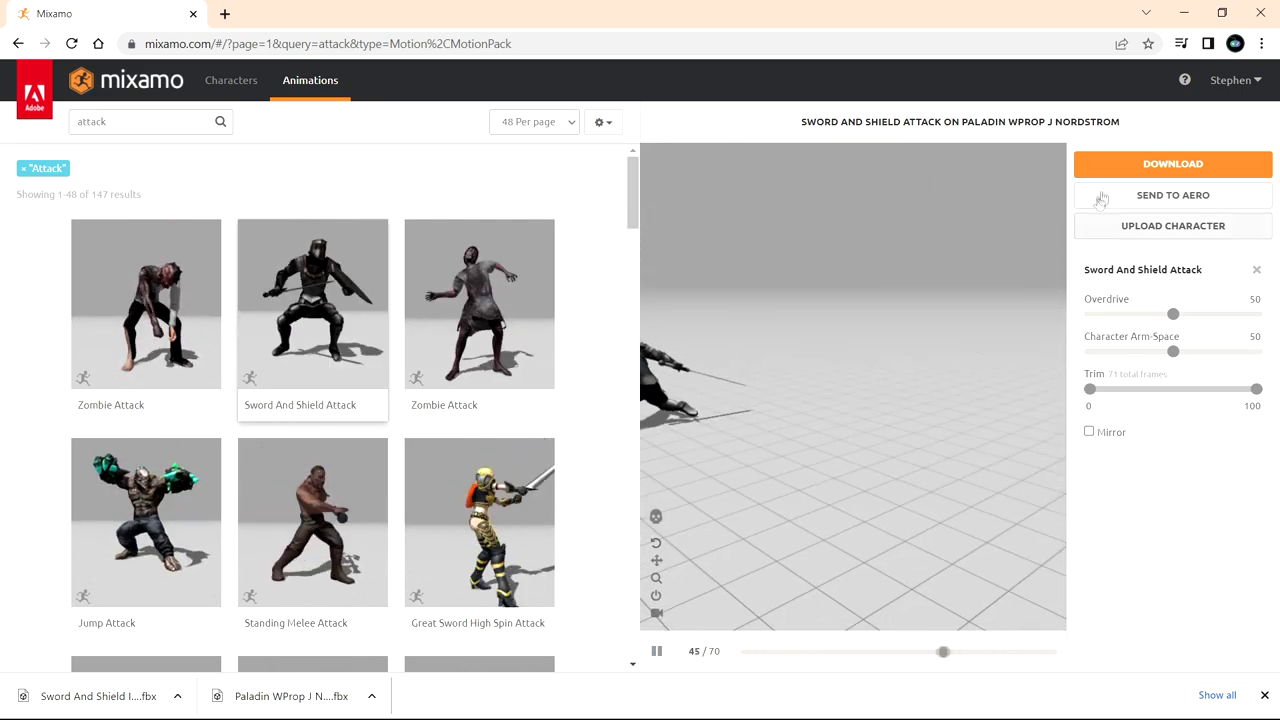
click(1180, 164)
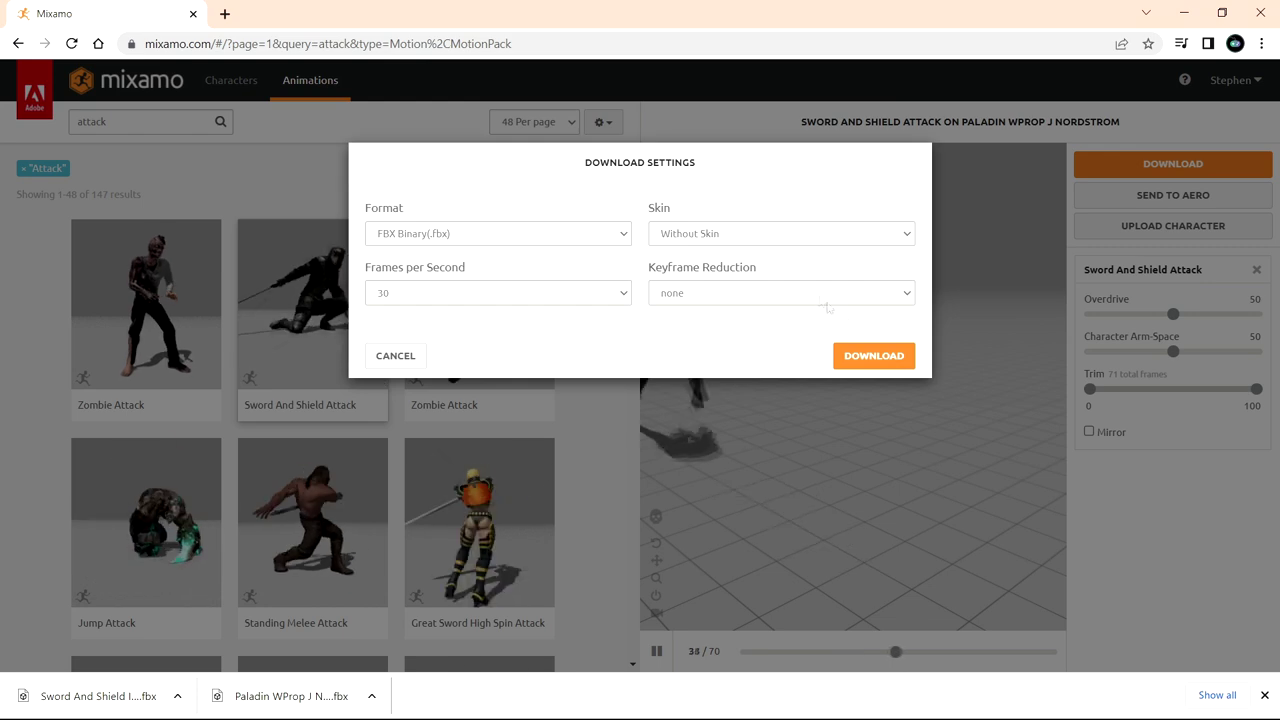
click(874, 355)
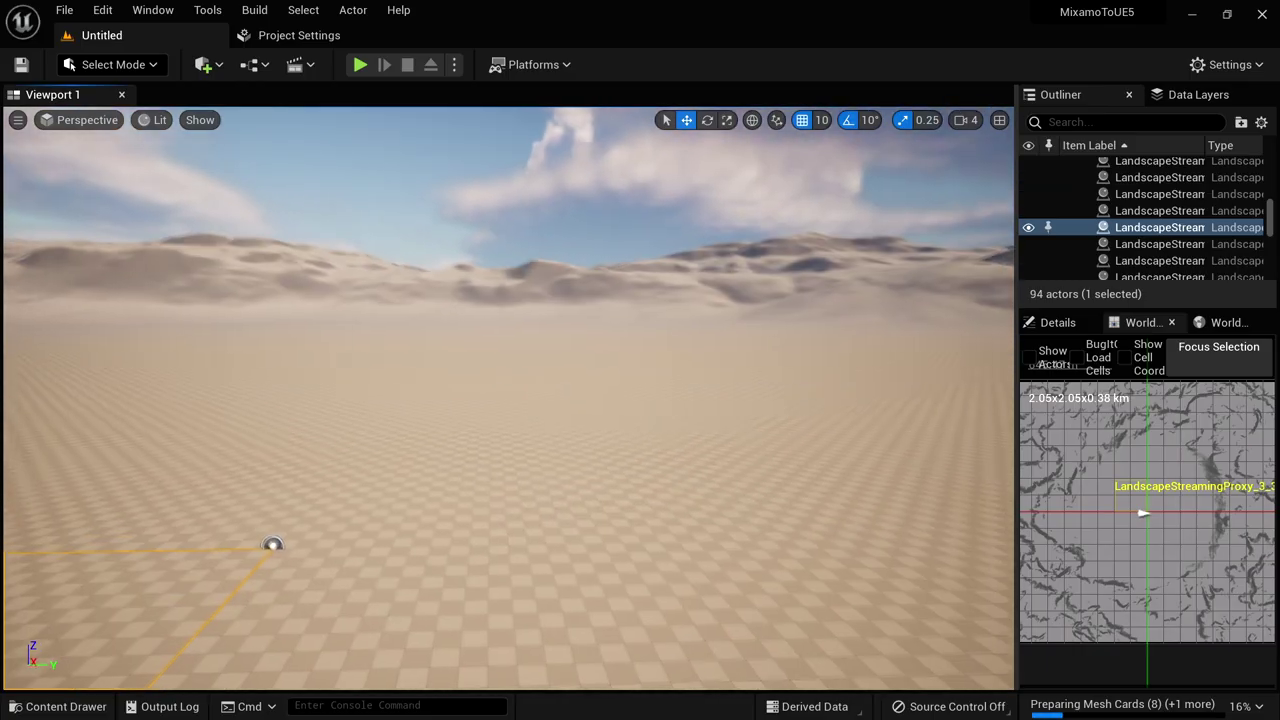
Create a Character blueprint named BP_Paladin in Content, then bring up the Downloads folder
mouse_move(820, 534)
right_down()
mouse_move(700, 540)
mouse_move(690, 560)
mouse_move(700, 545)
mouse_move(860, 545)
mouse_move(822, 540)
right_up()
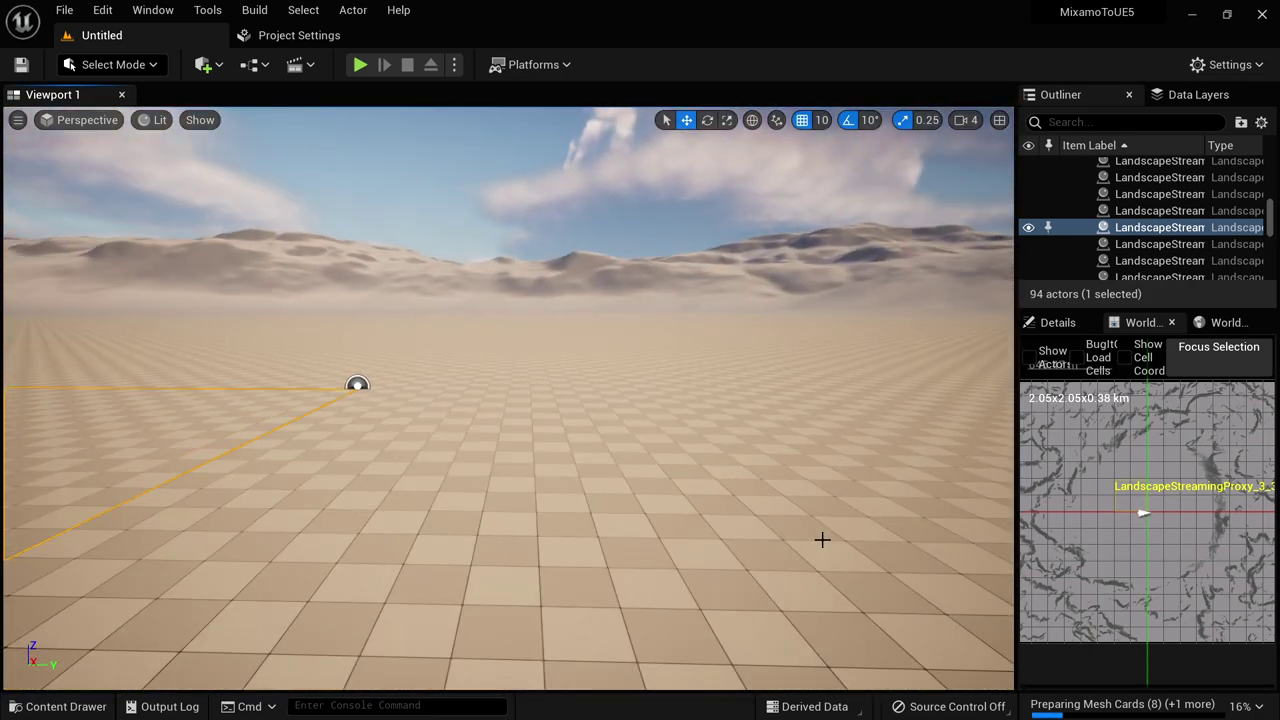
right_drag(780, 477, 780, 480)
key(ctrl+space)
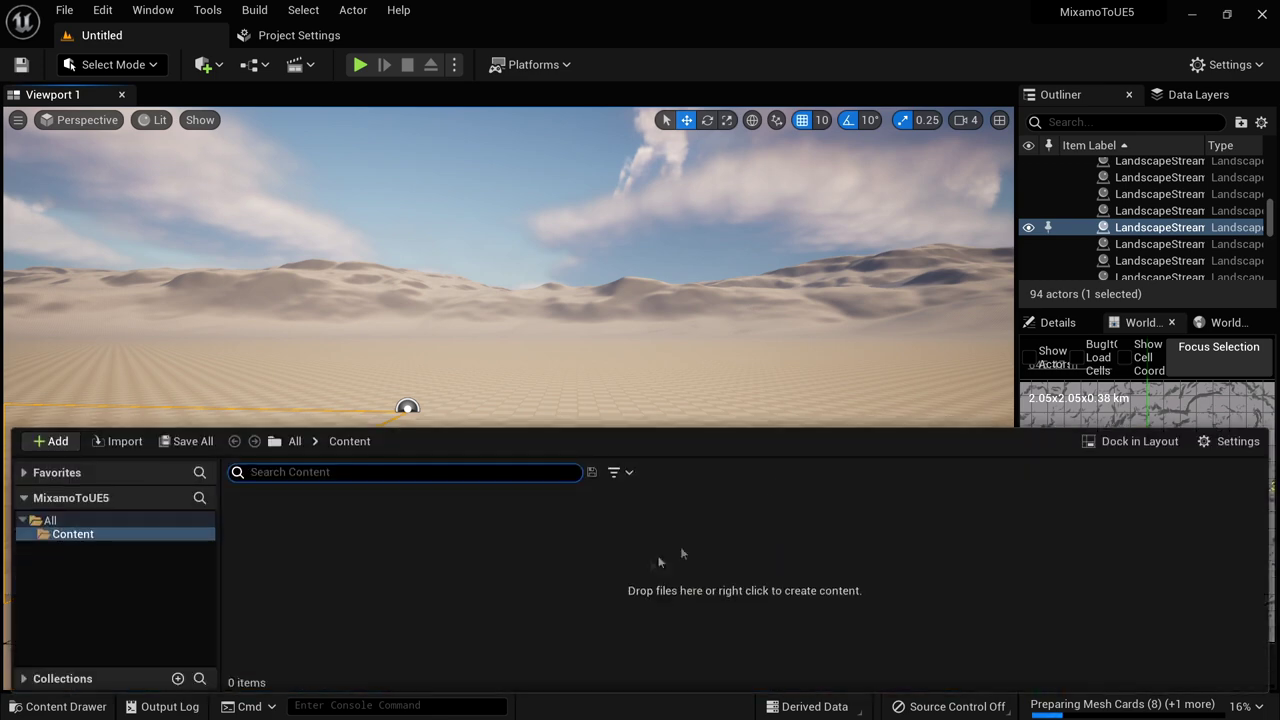
right_click(369, 530)
mouse_move(370, 530)
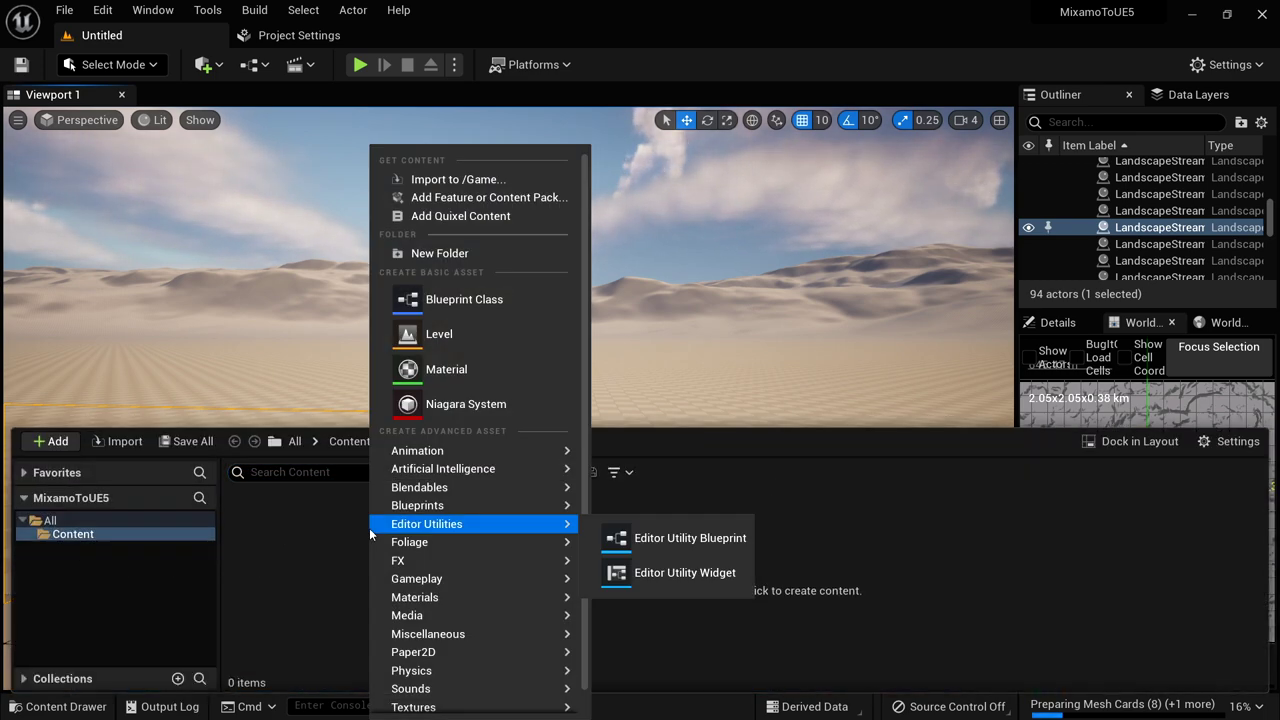
click(488, 299)
click(446, 292)
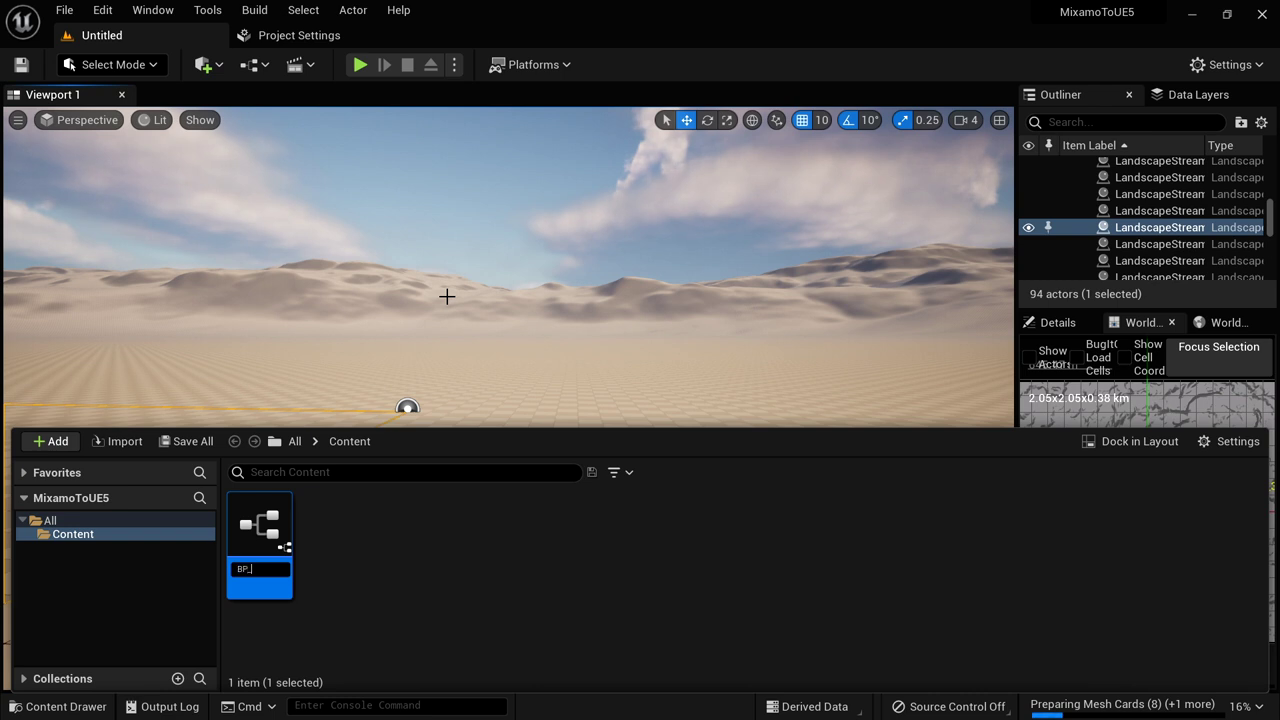
text(BP_Paladin)
key(Return)
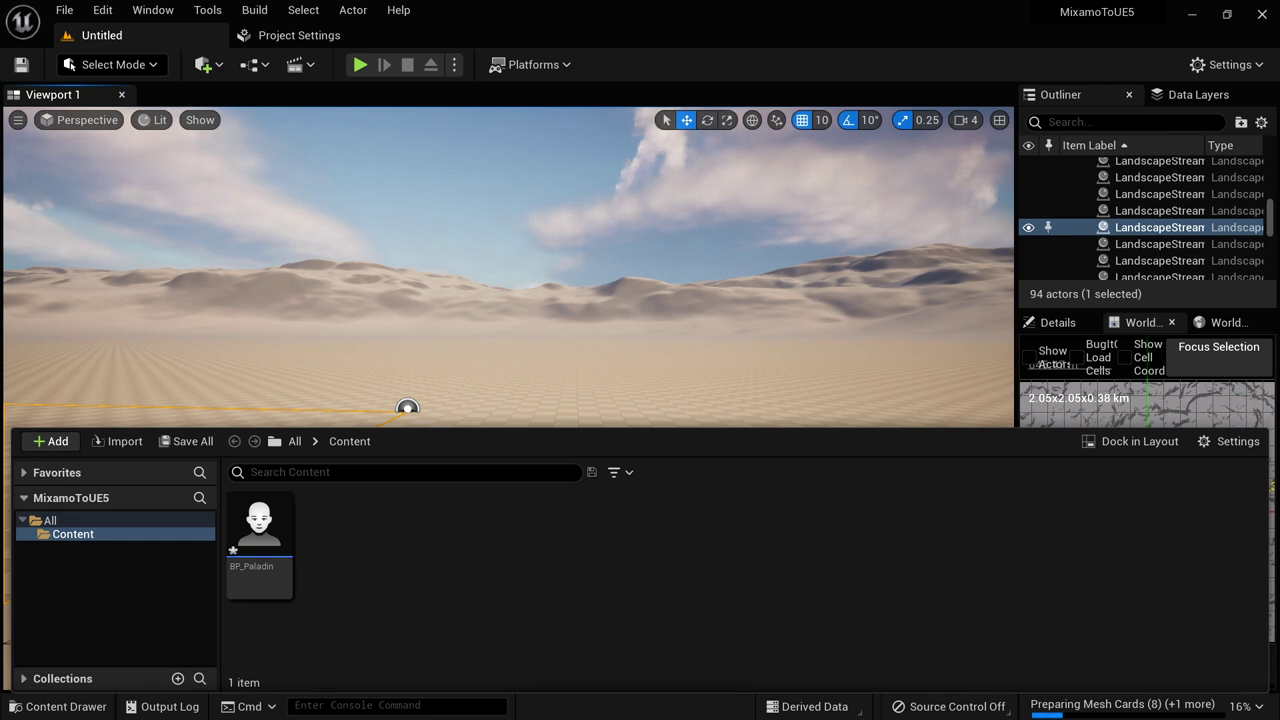
key(alt+Tab)
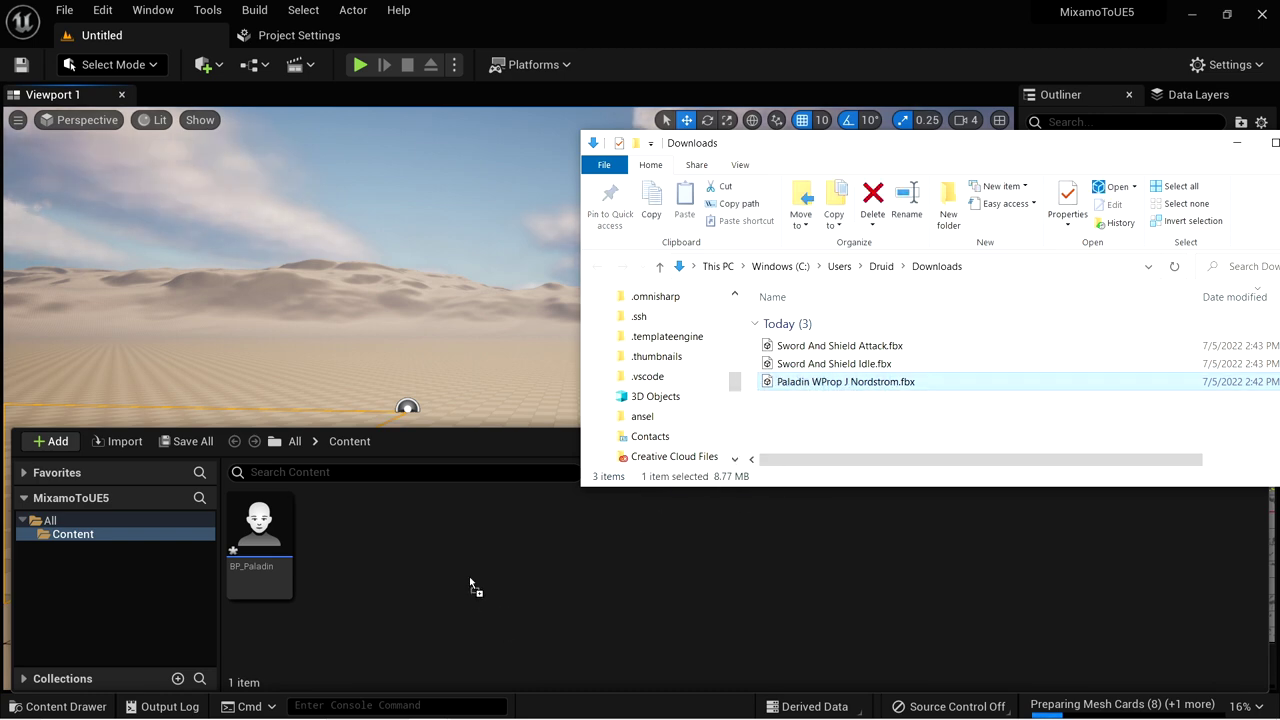
Import Paladin WProp J Nordstrom.fbx into Content with the default Import All settings
drag(470, 578, 470, 580)
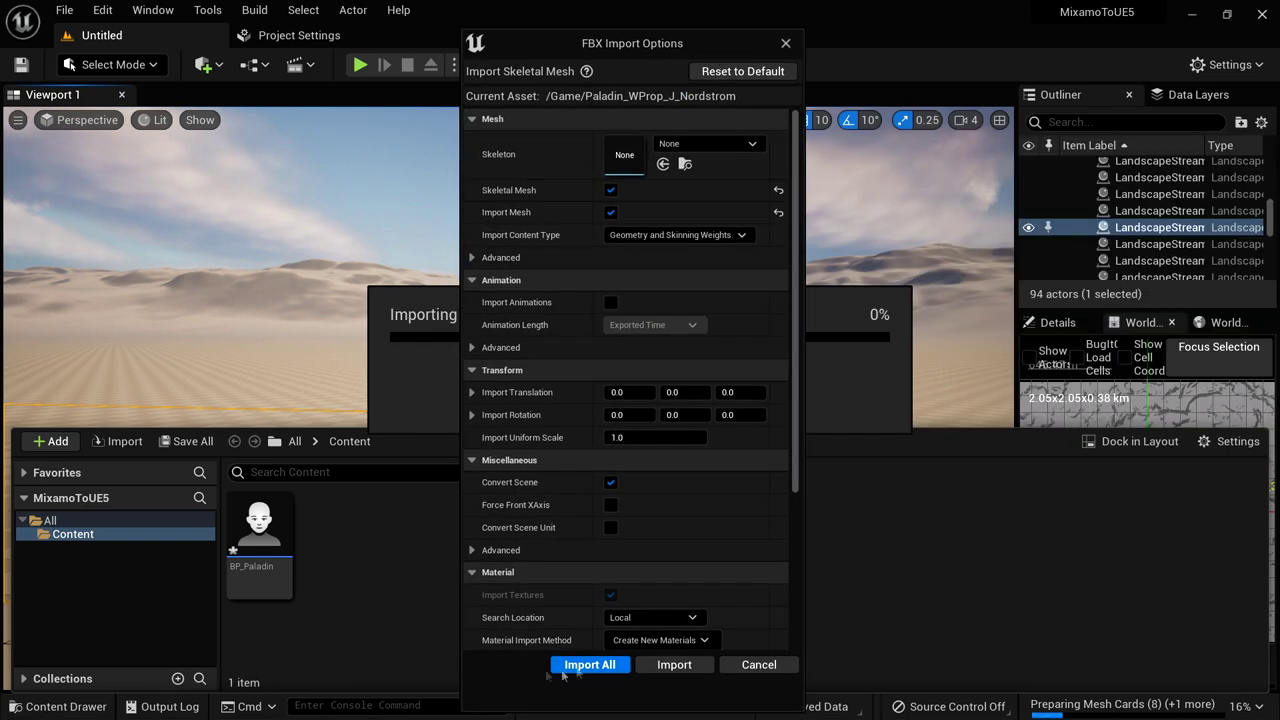
click(589, 668)
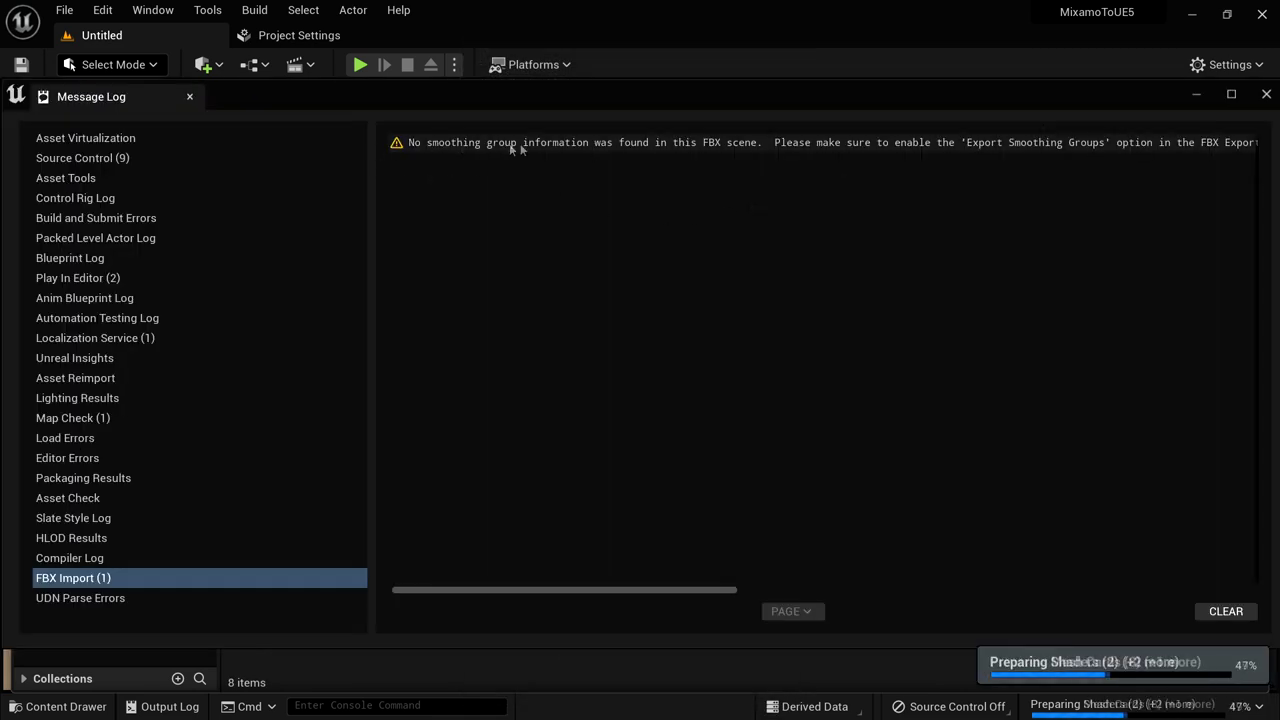
click(1266, 94)
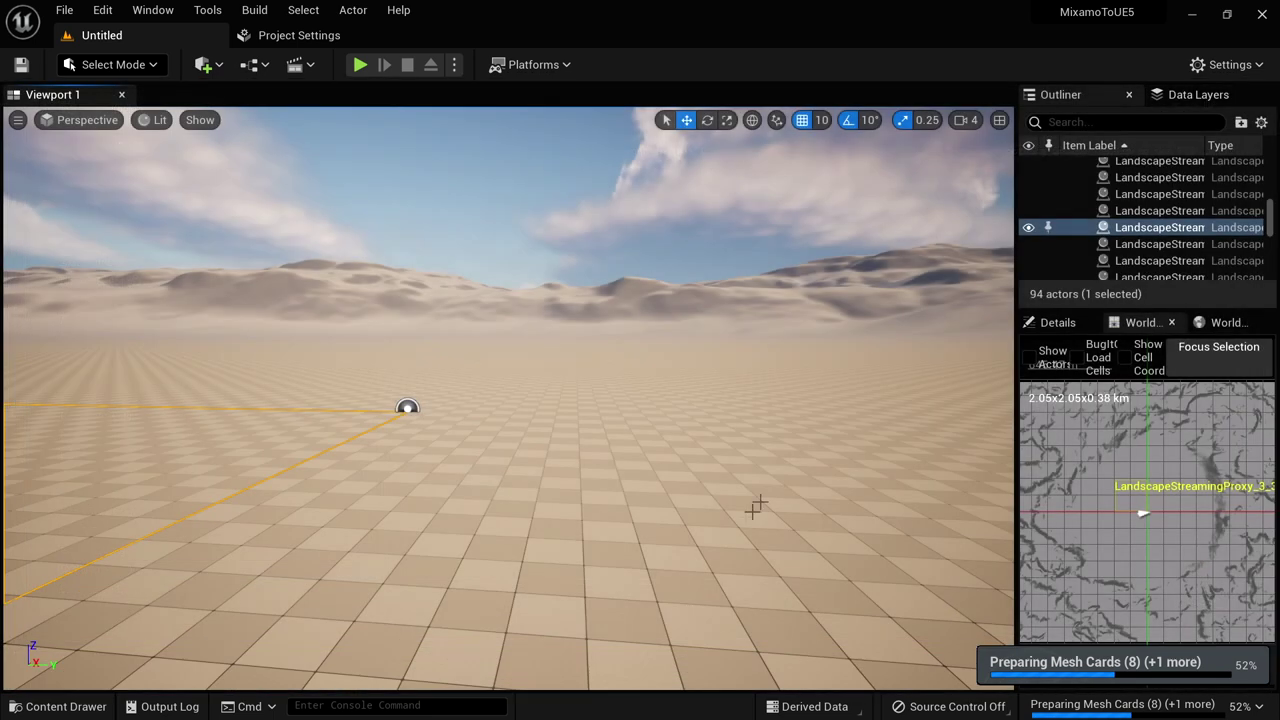
click(14, 708)
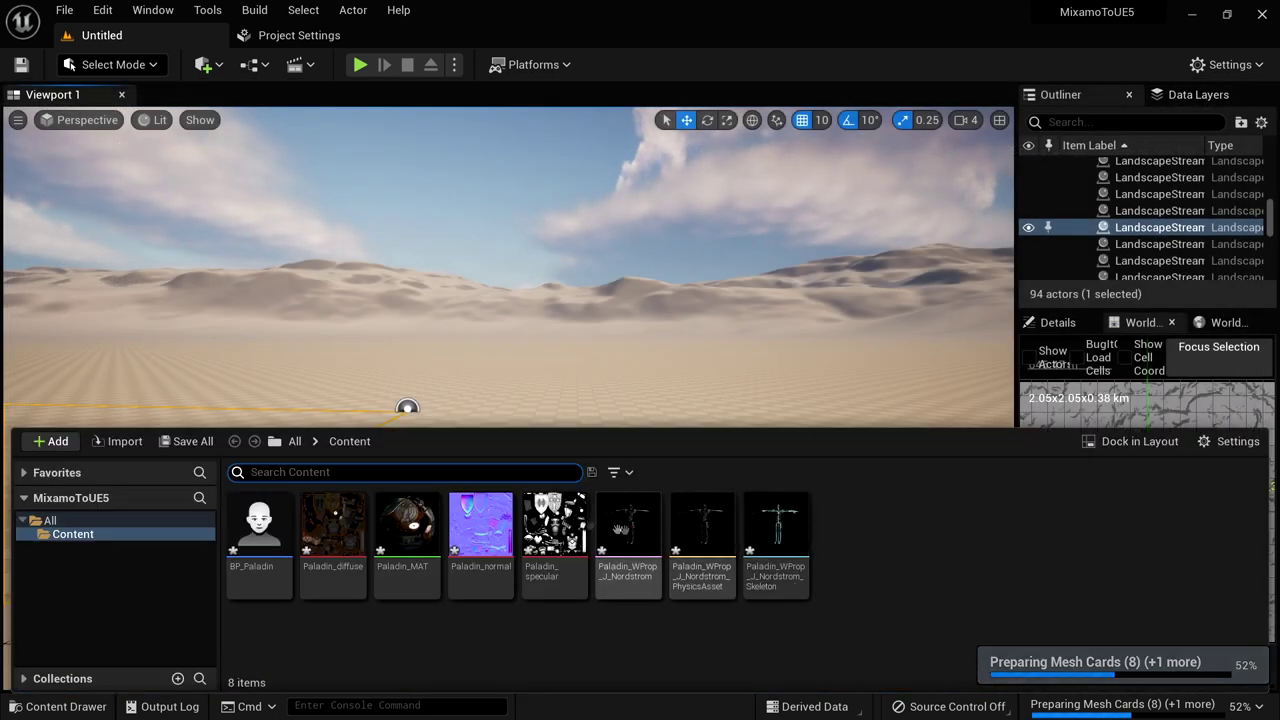
Create a Paladin folder in Content and move the seven imported assets into it
right_click(879, 514)
click(960, 253)
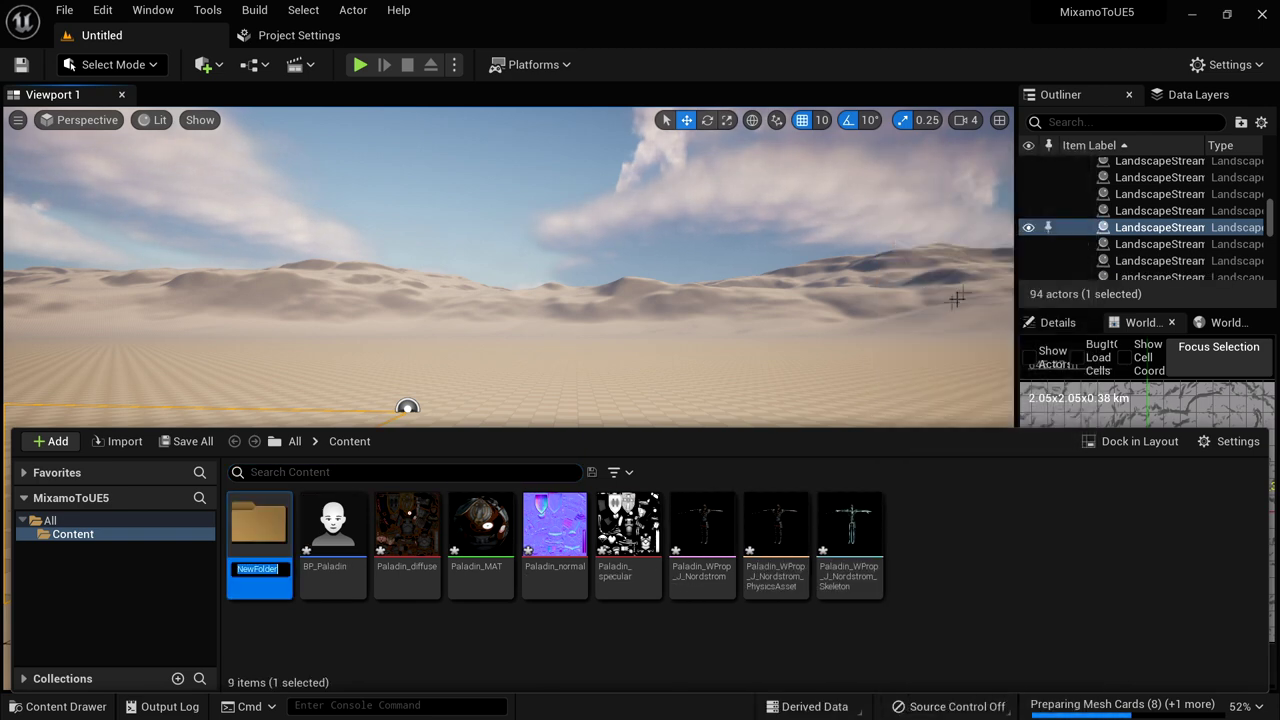
text(Paladin)
key(Return)
click(407, 525)
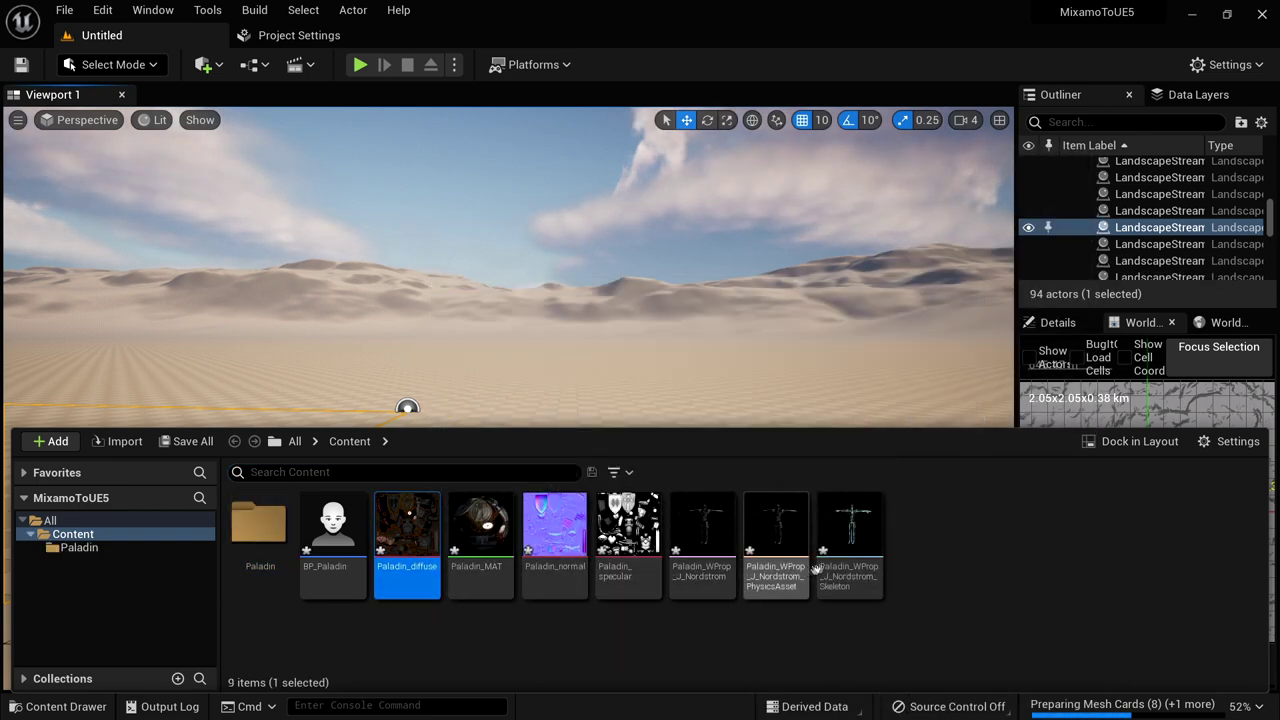
shift+click(850, 530)
drag(437, 540, 258, 530)
Inside Paladin, create a Materials folder and move the material and three textures into it
double_click(258, 528)
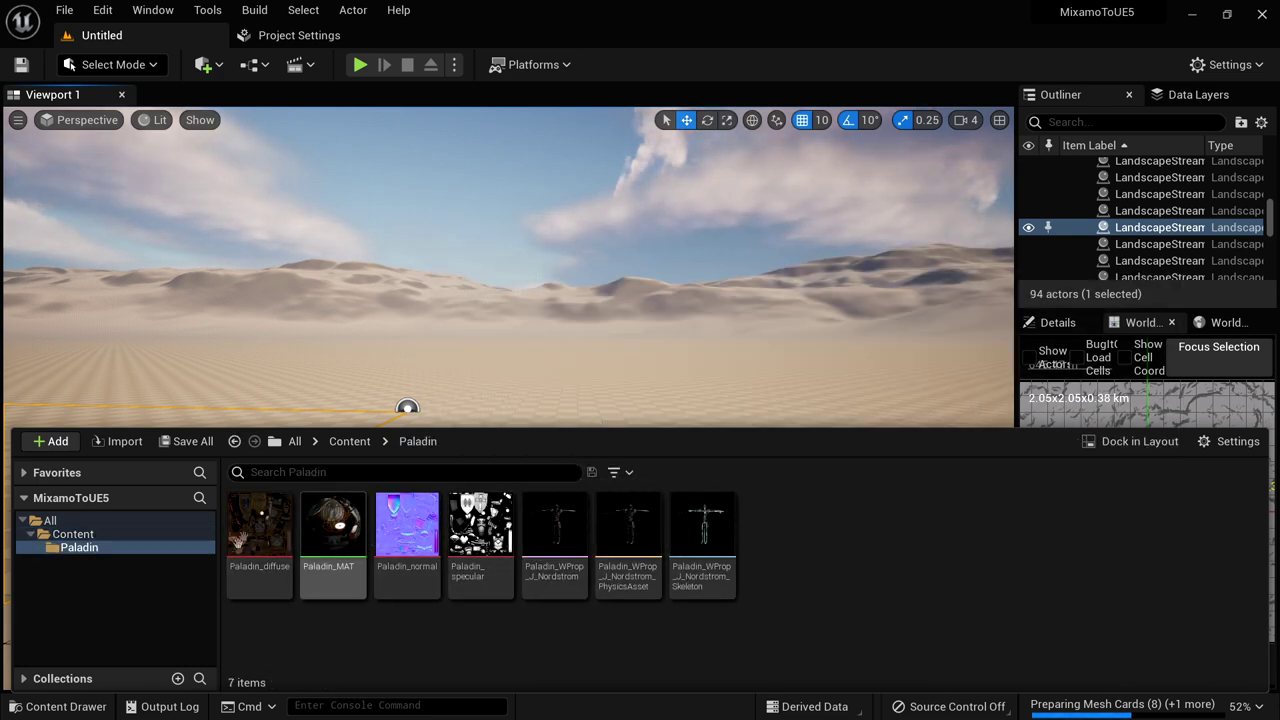
right_click(808, 523)
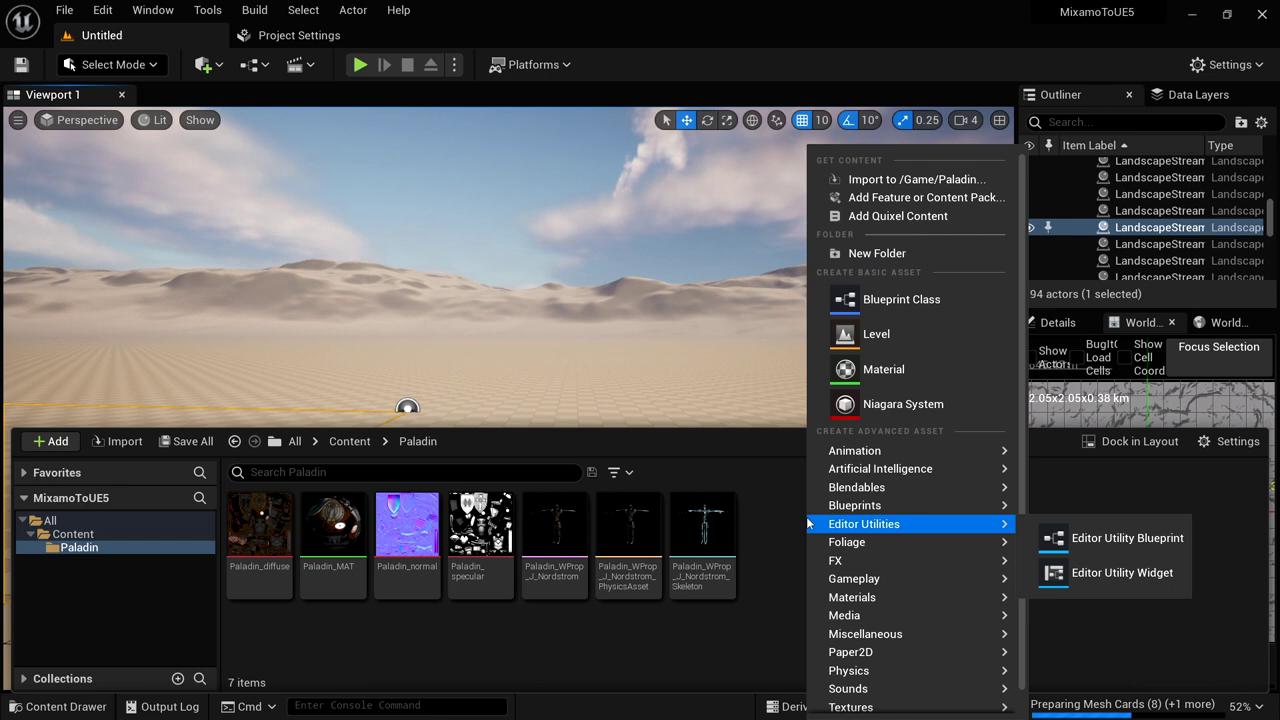
click(896, 254)
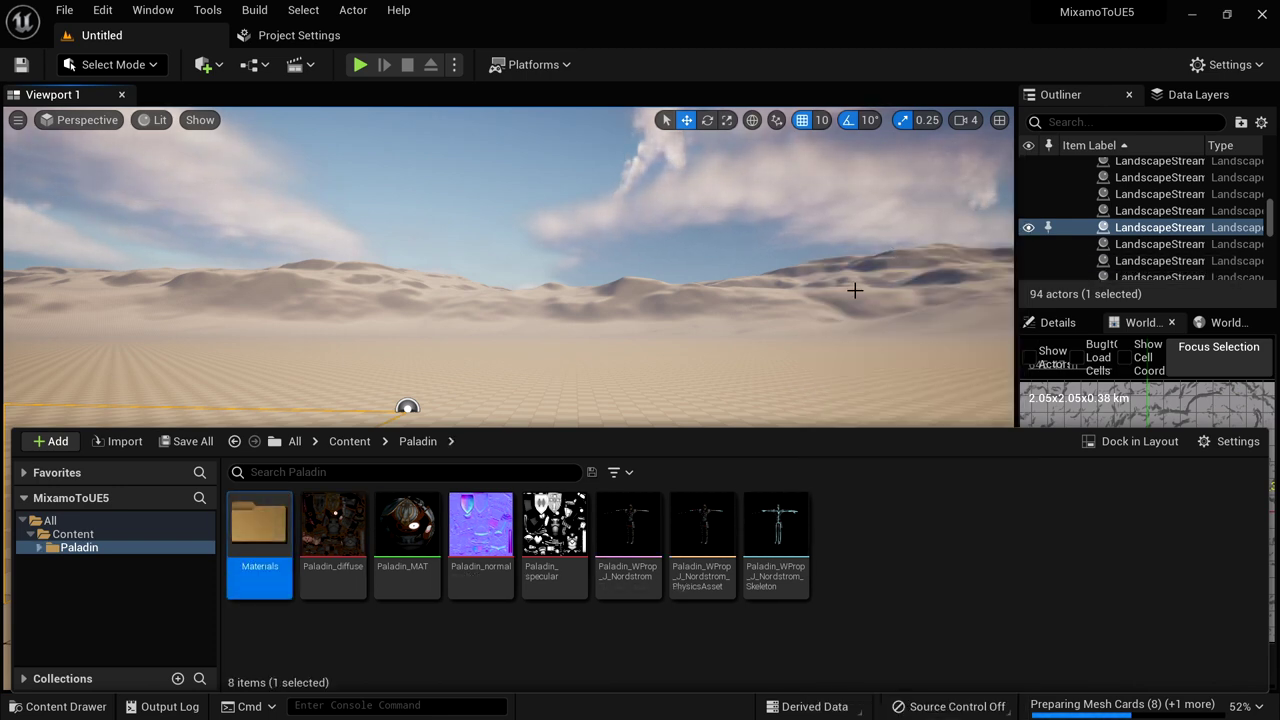
click(333, 528)
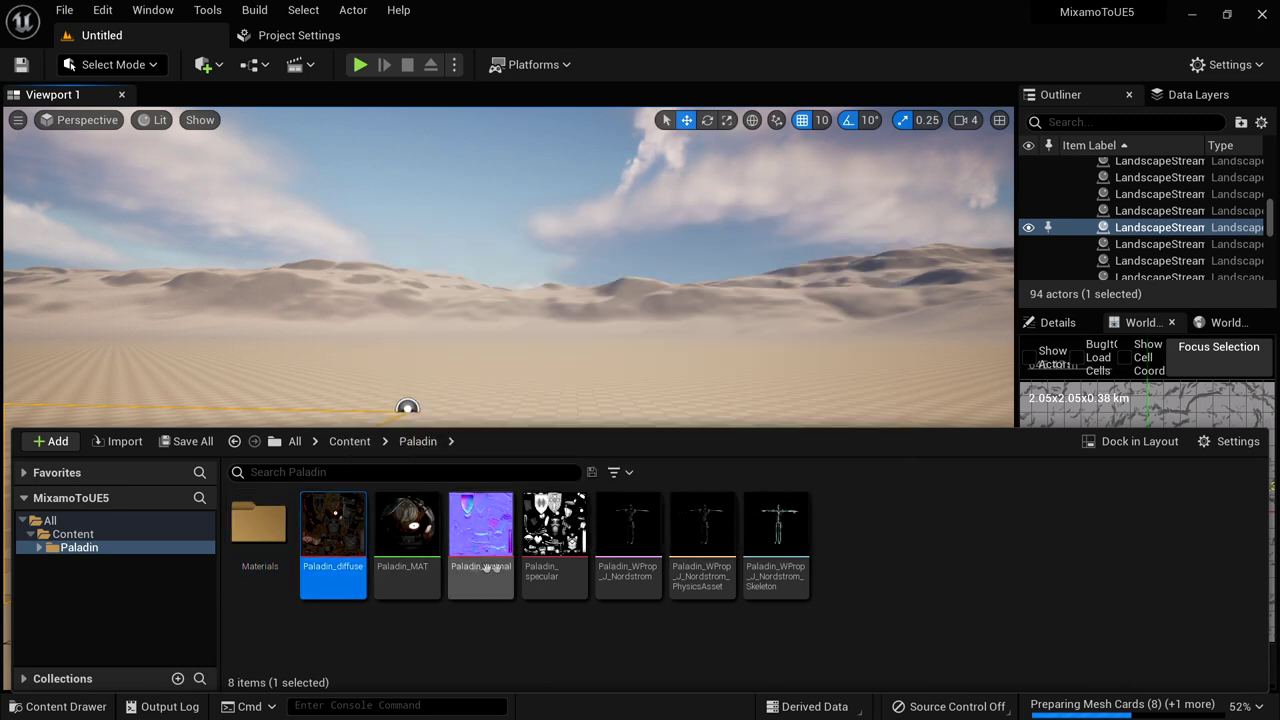
shift+click(560, 568)
drag(560, 568, 257, 533)
click(313, 568)
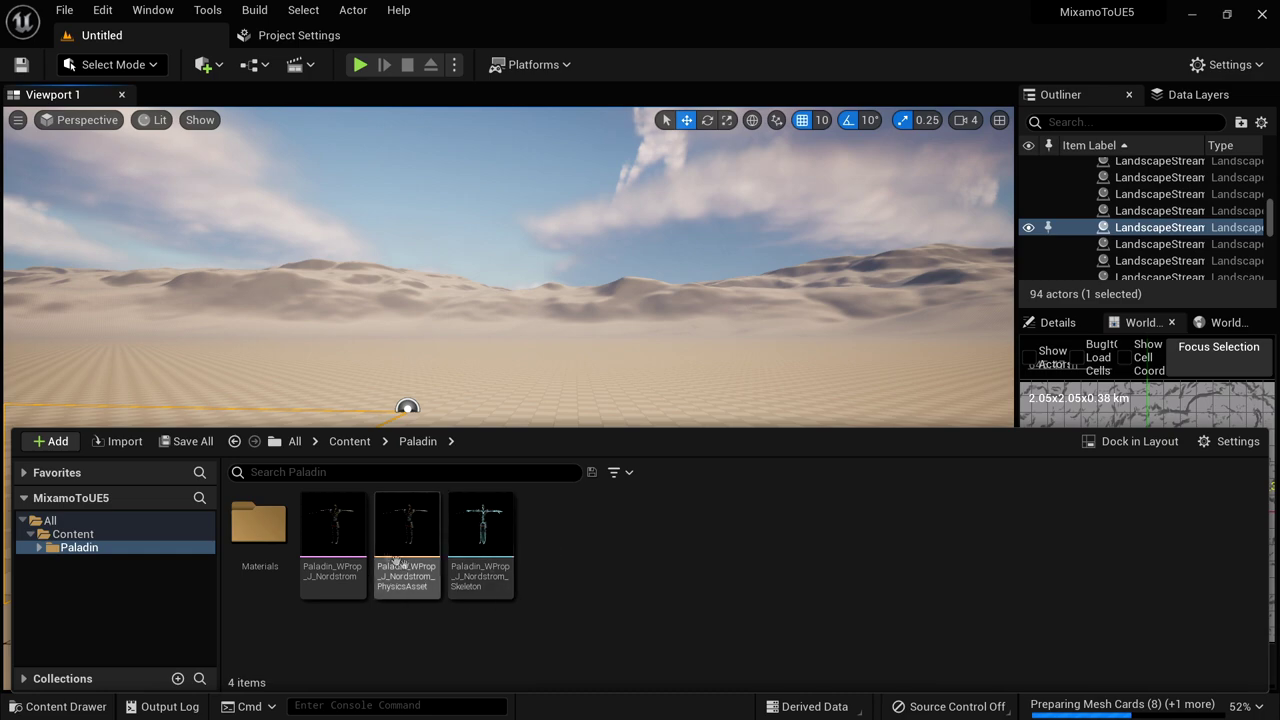
mouse_move(329, 538)
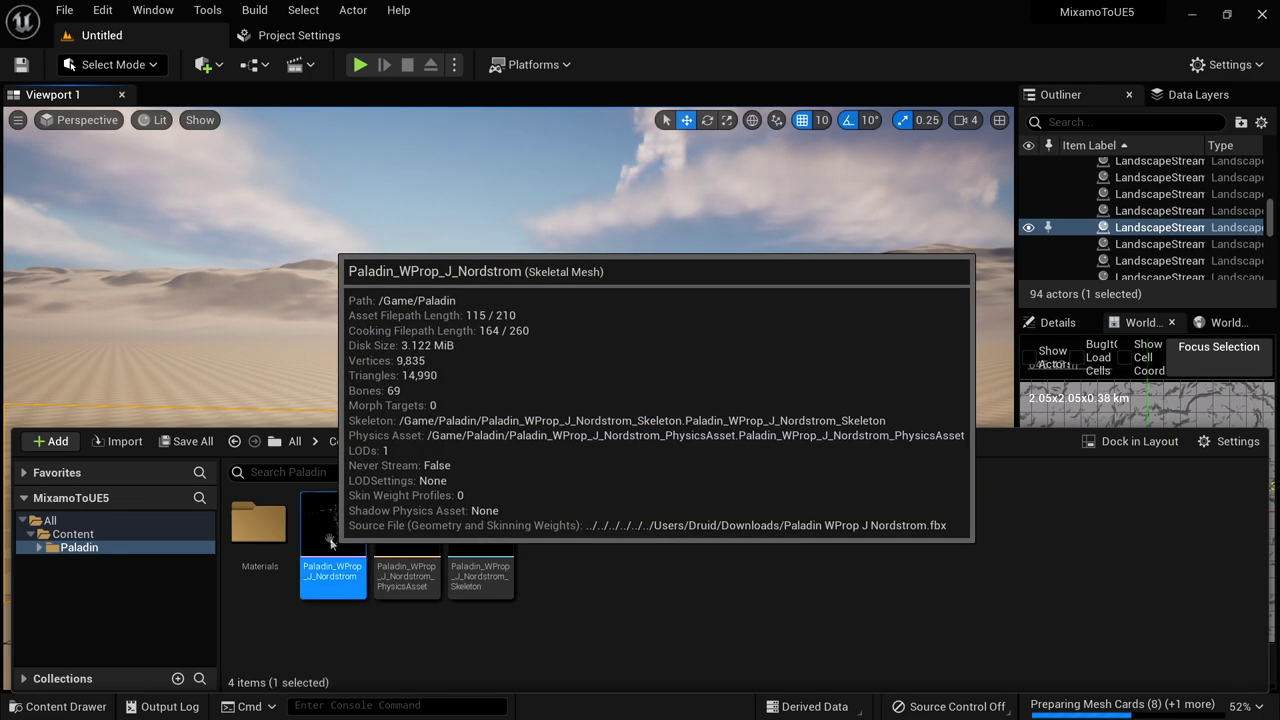
double_click(331, 541)
drag(644, 508, 898, 400)
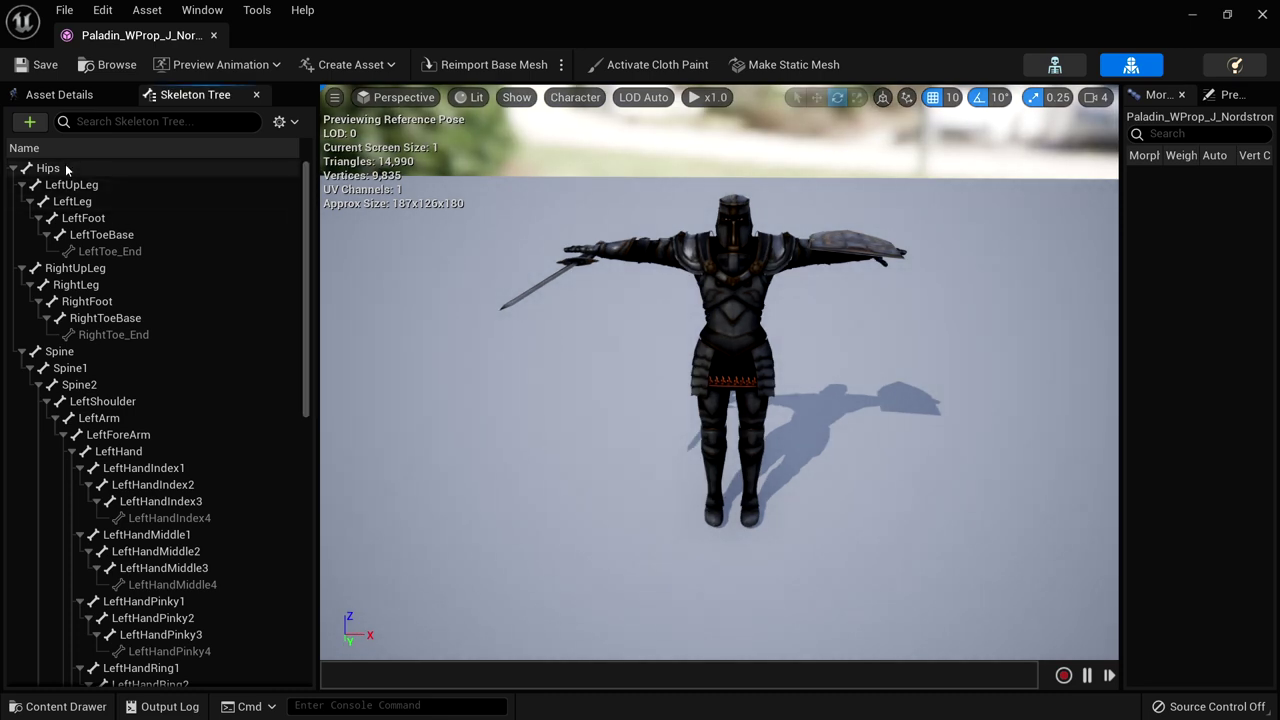
click(48, 168)
key(f)
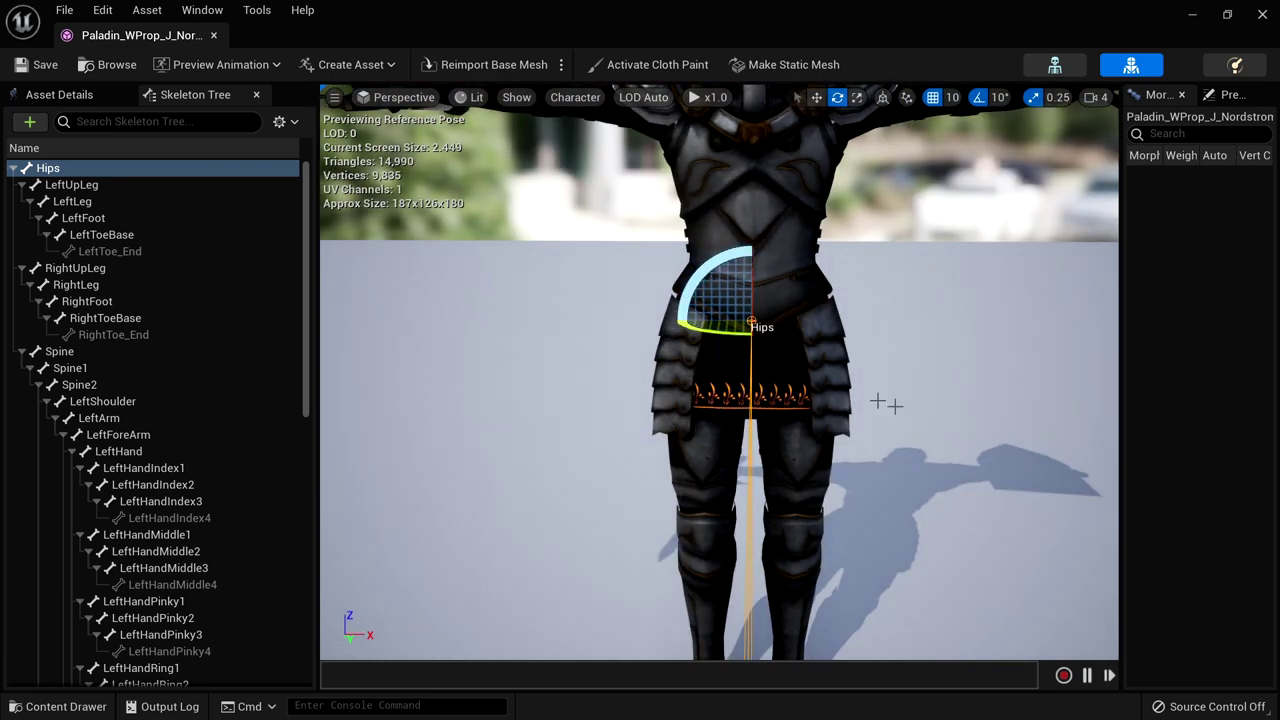
scroll(966, 426, down, 5)
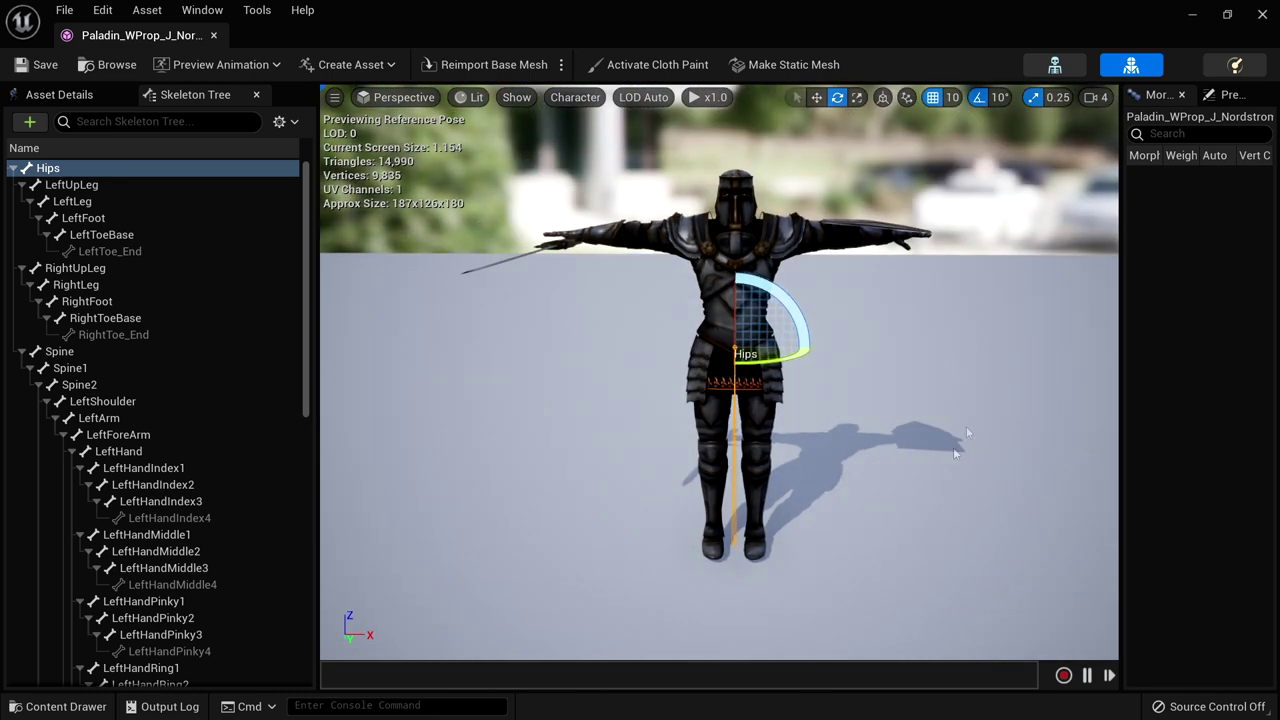
drag(897, 393, 860, 410)
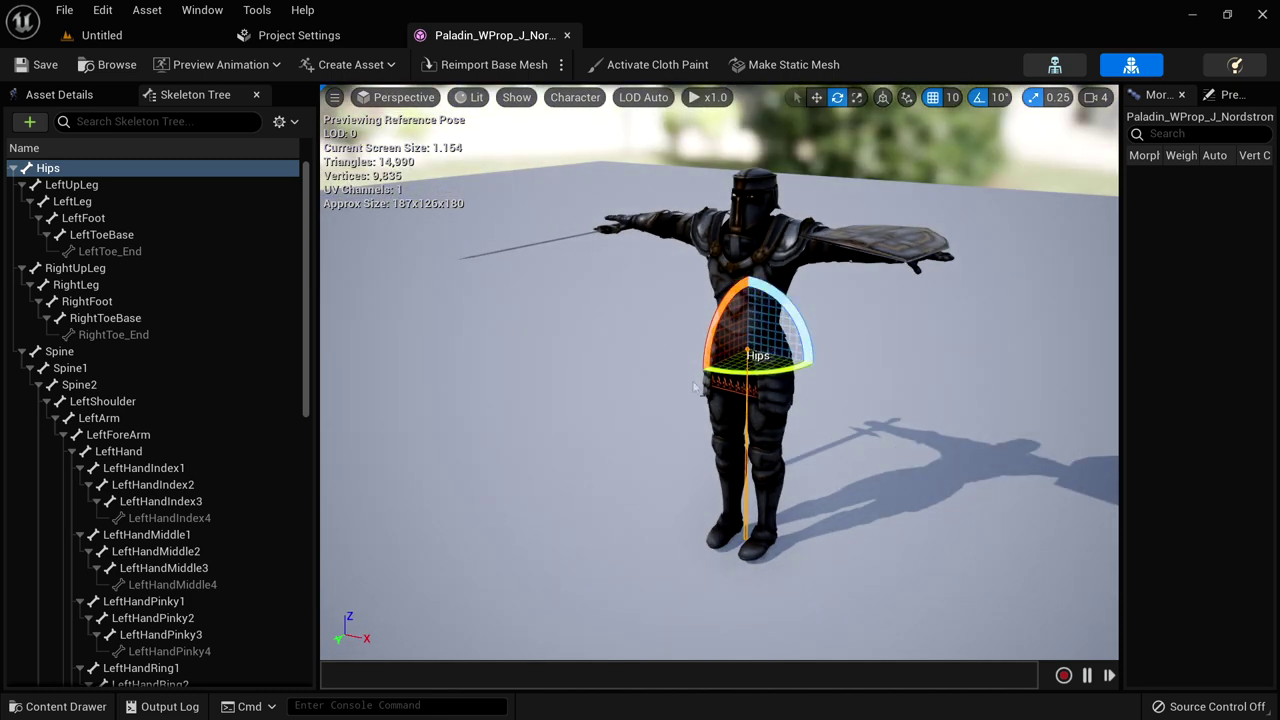
drag(880, 451, 863, 455)
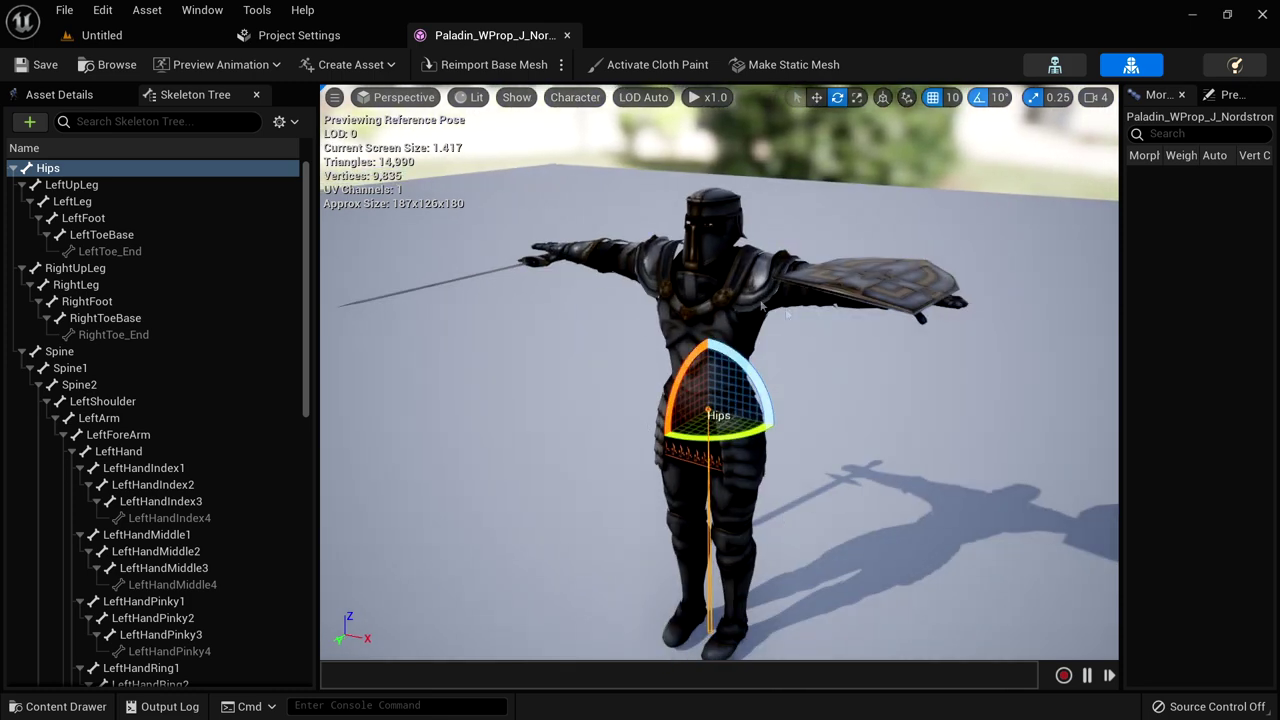
click(105, 36)
key(ctrl+space)
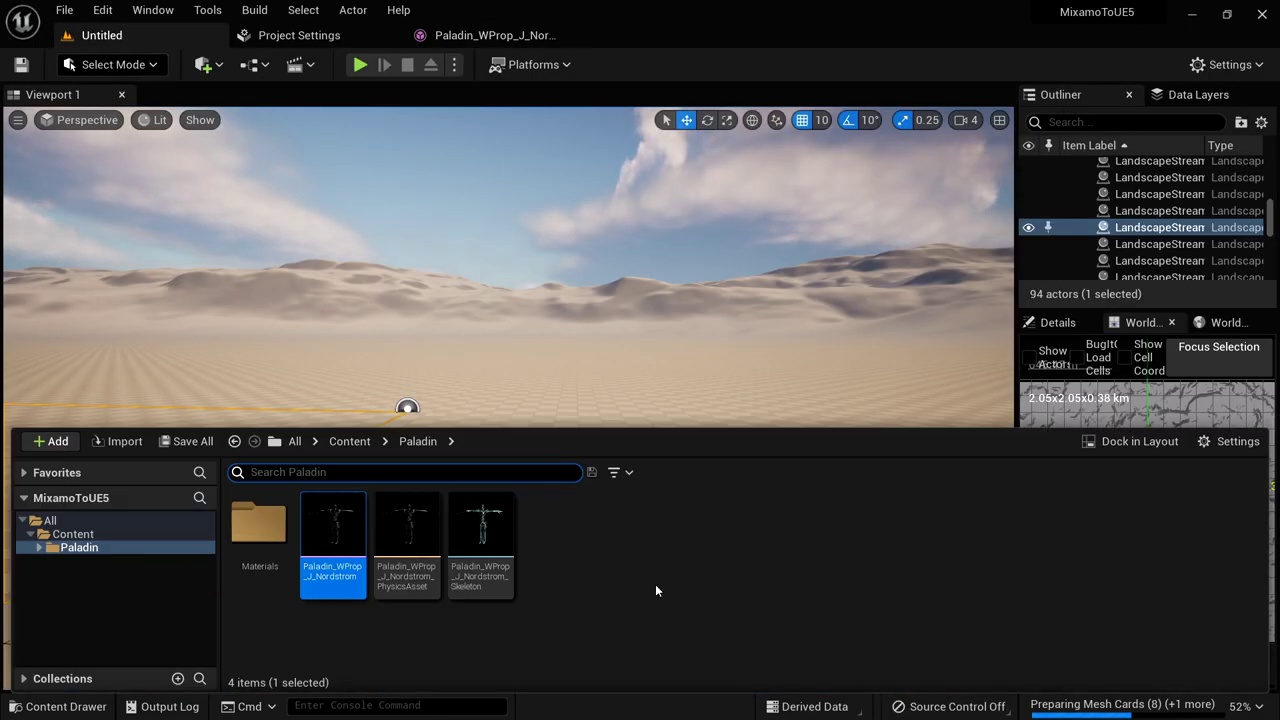
Create an Animations folder inside Paladin and open it
right_click(614, 540)
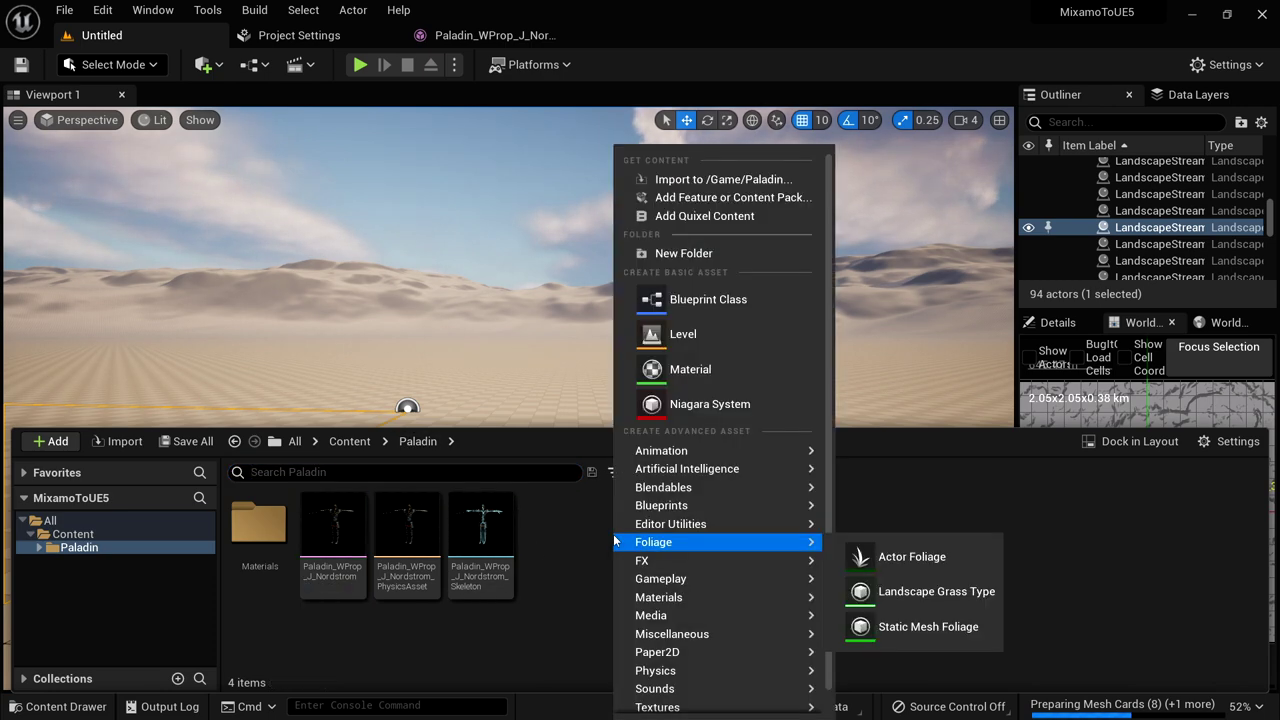
click(702, 252)
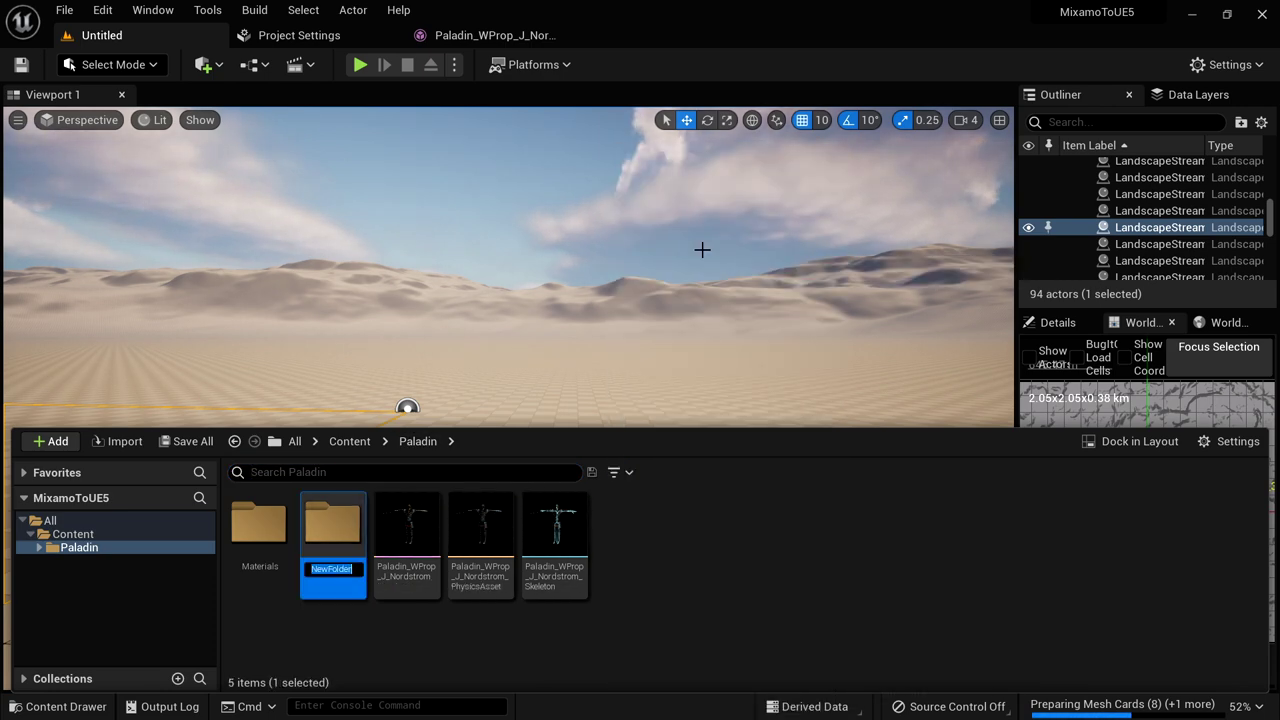
text(Animations)
key(Return)
double_click(258, 522)
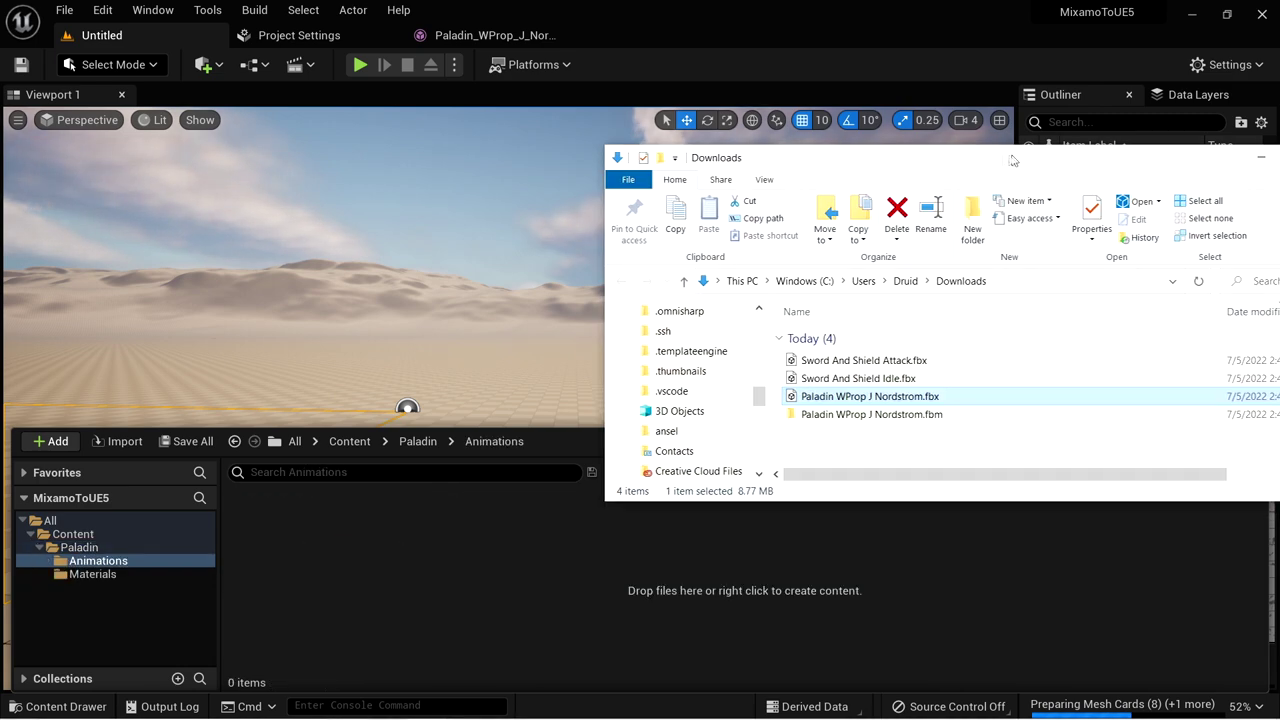
Import both Sword And Shield FBX animations using Paladin_WProp_J_Nordstrom_Skeleton, then open the Idle one
click(833, 364)
click(858, 380)
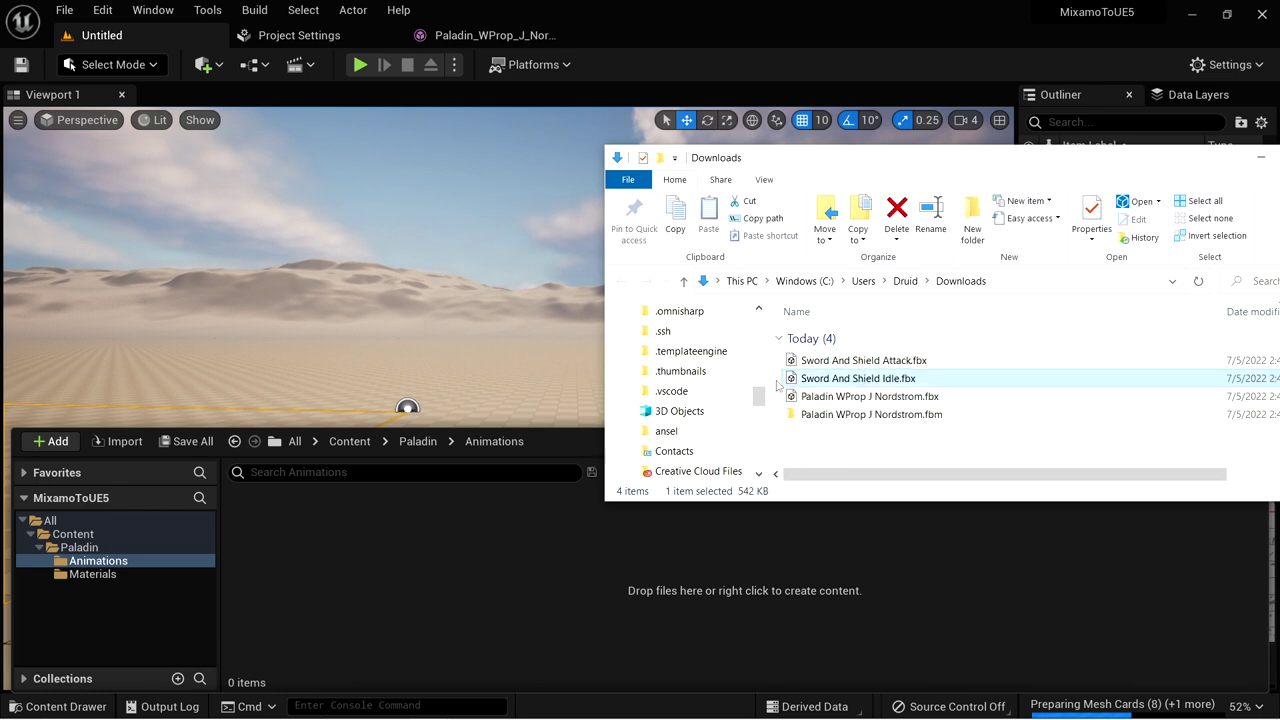
drag(835, 378, 880, 358)
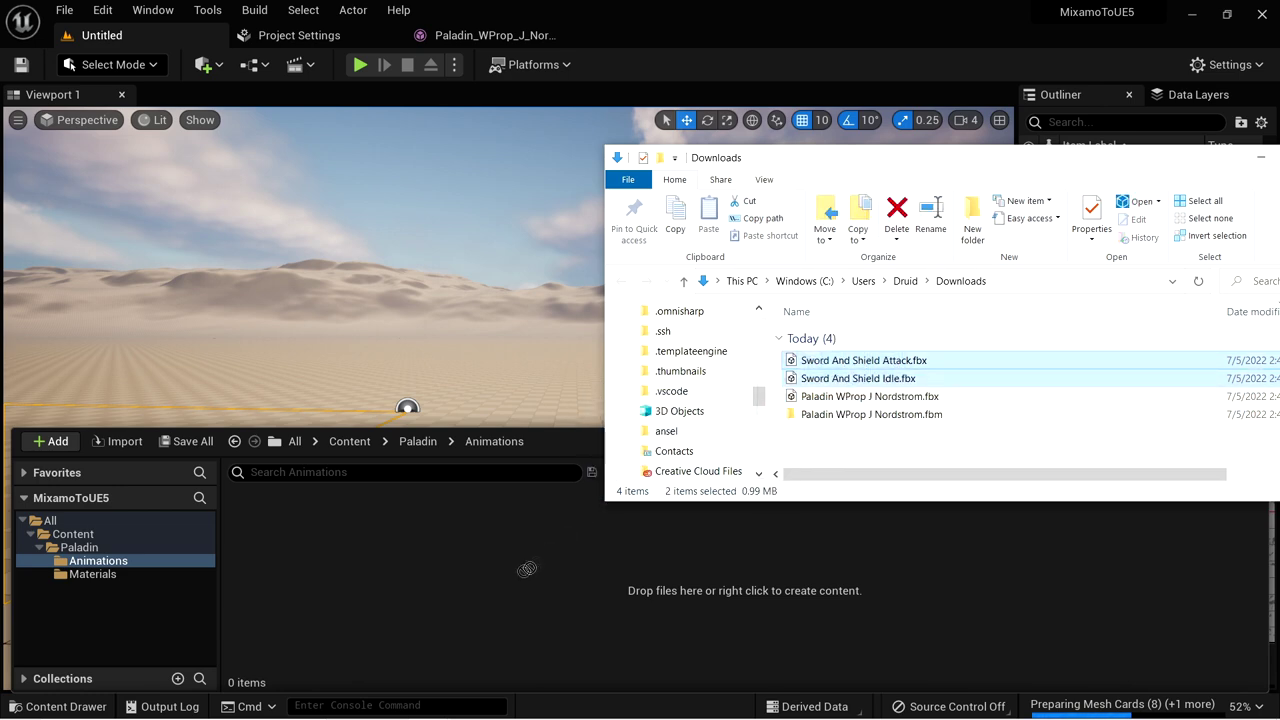
drag(527, 569, 527, 569)
click(776, 166)
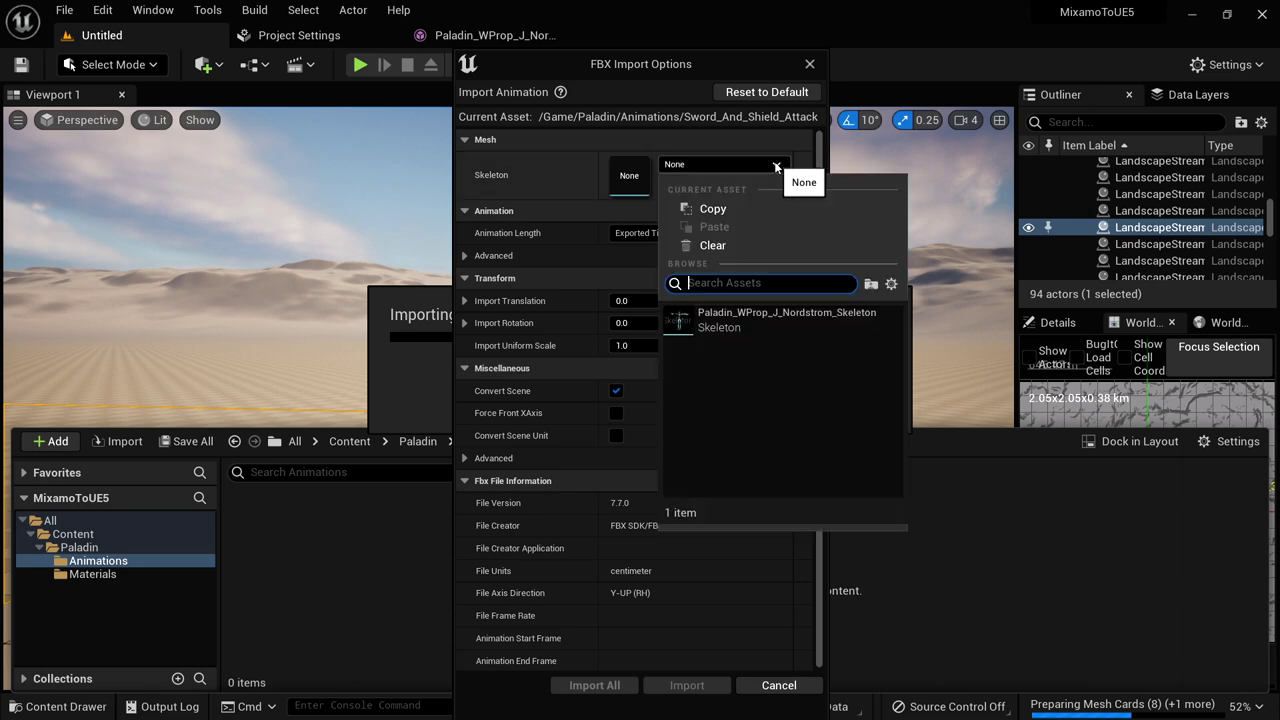
click(760, 318)
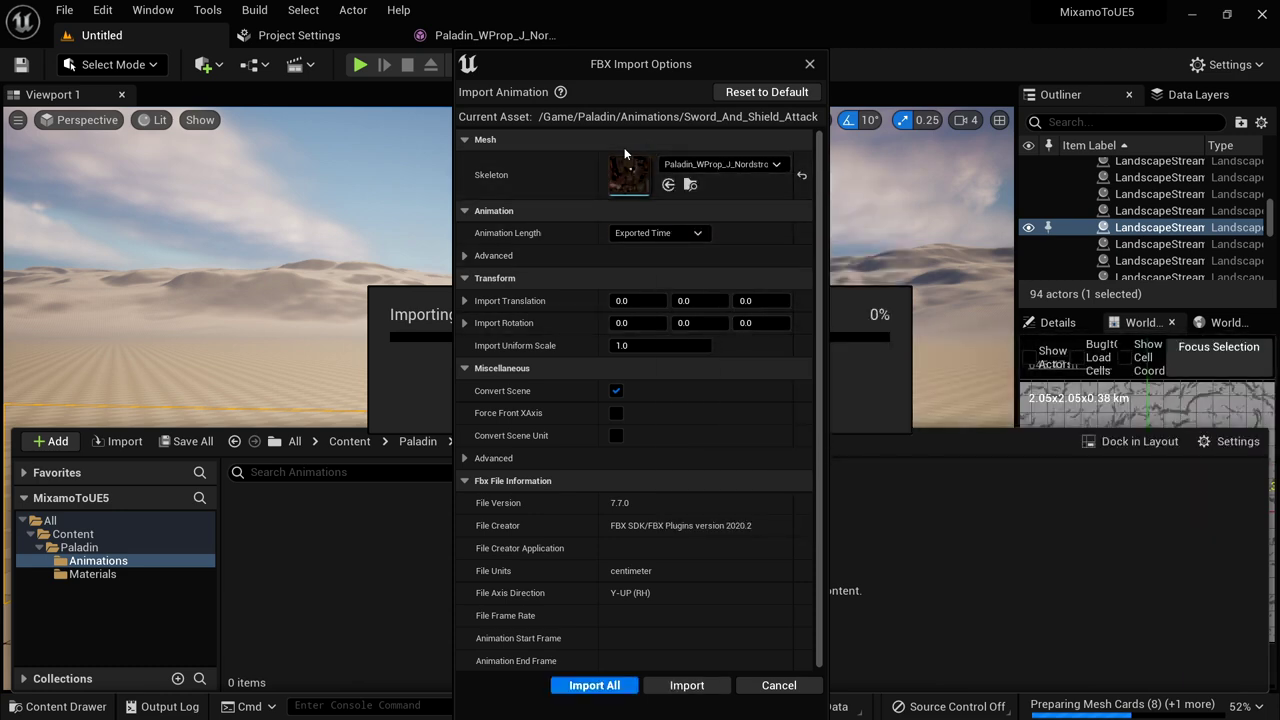
click(597, 685)
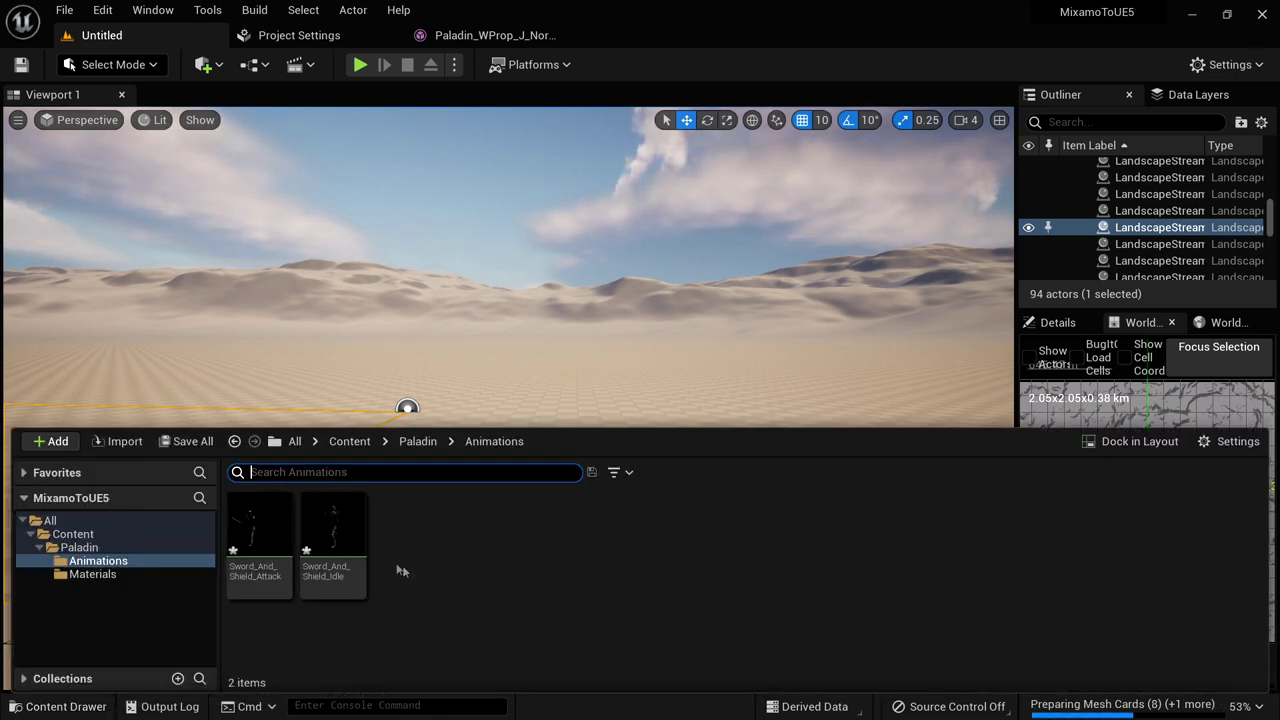
double_click(333, 535)
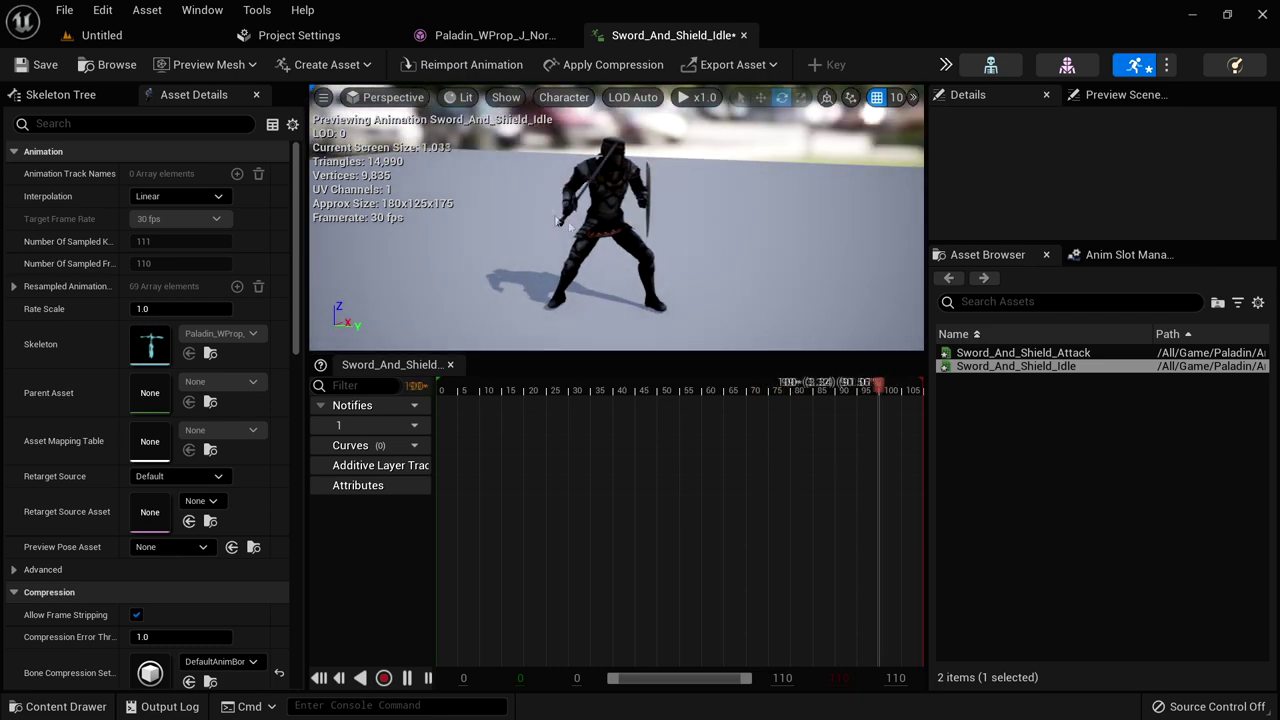
Open Sword_And_Shield_Attack, enlarge its preview, and inspect the Hips bone in the skeleton tree
double_click(1003, 353)
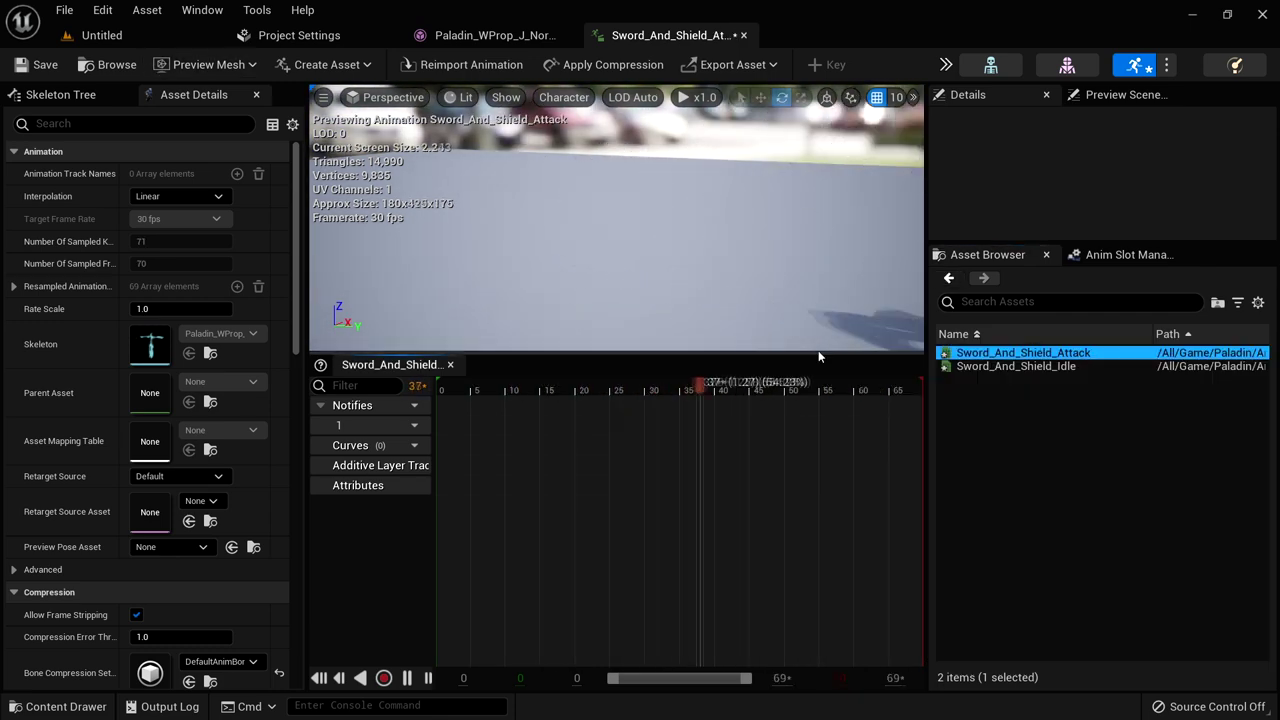
drag(818, 357, 825, 508)
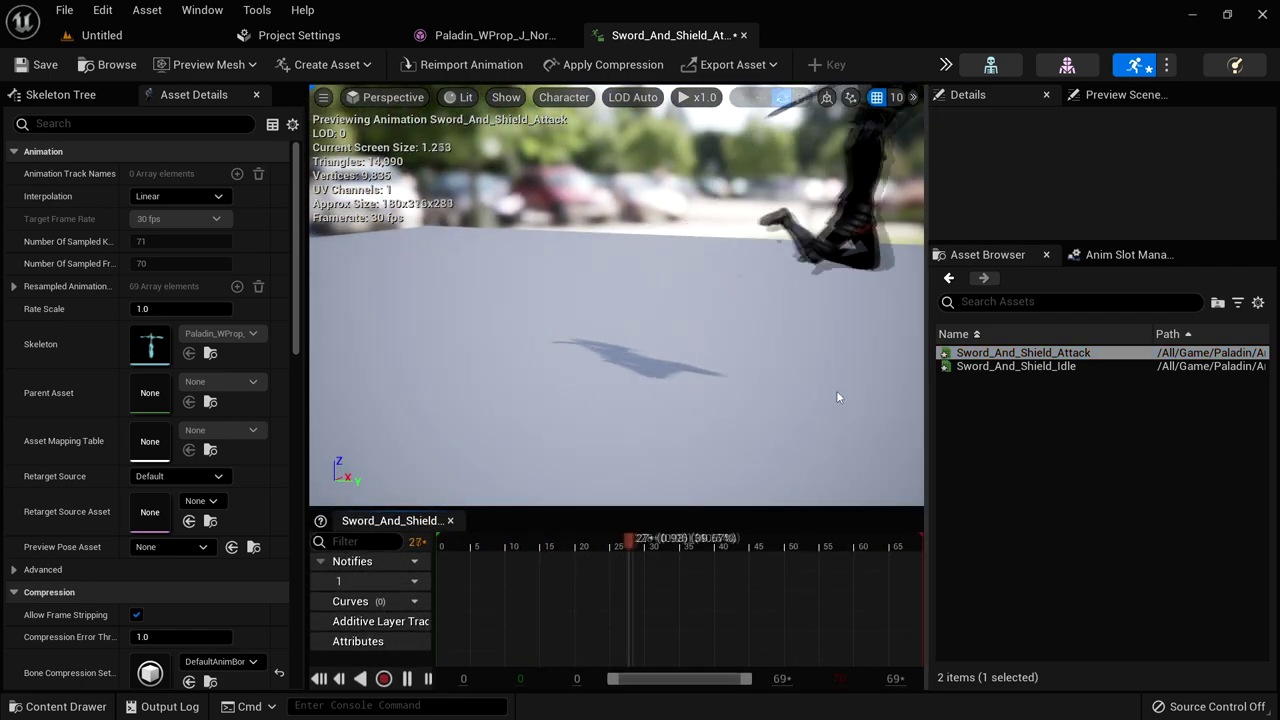
click(45, 95)
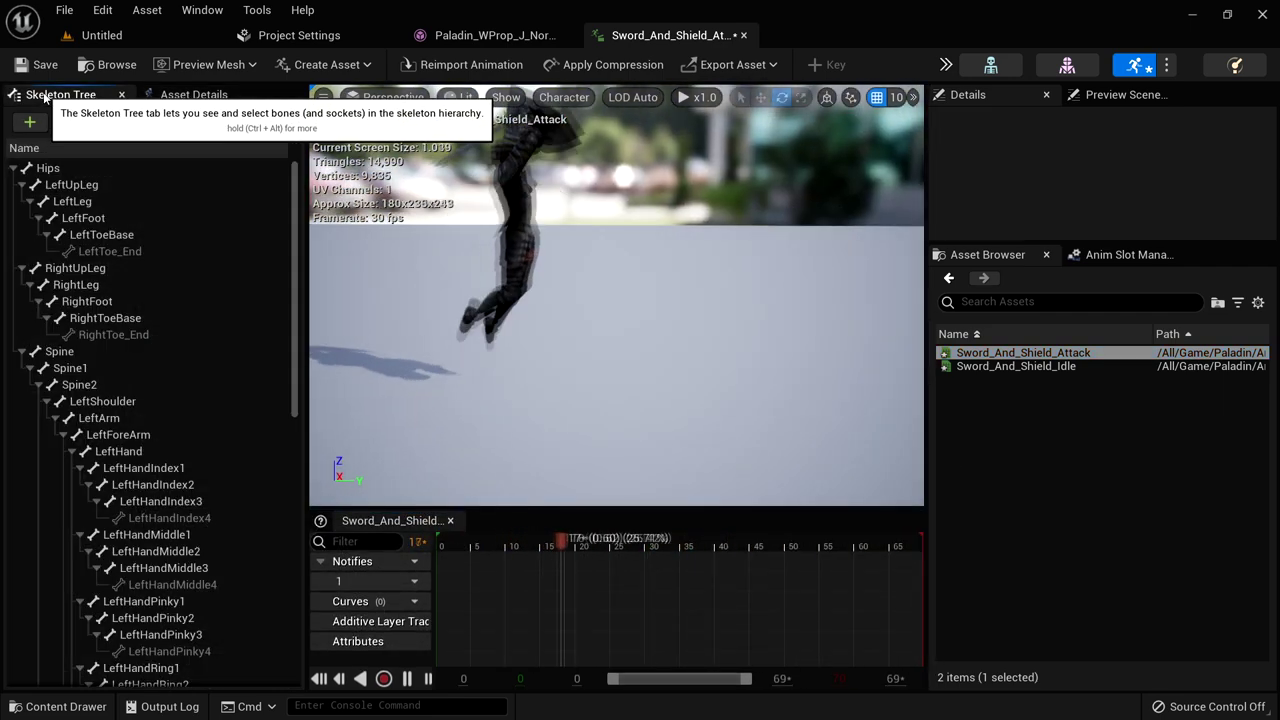
click(47, 168)
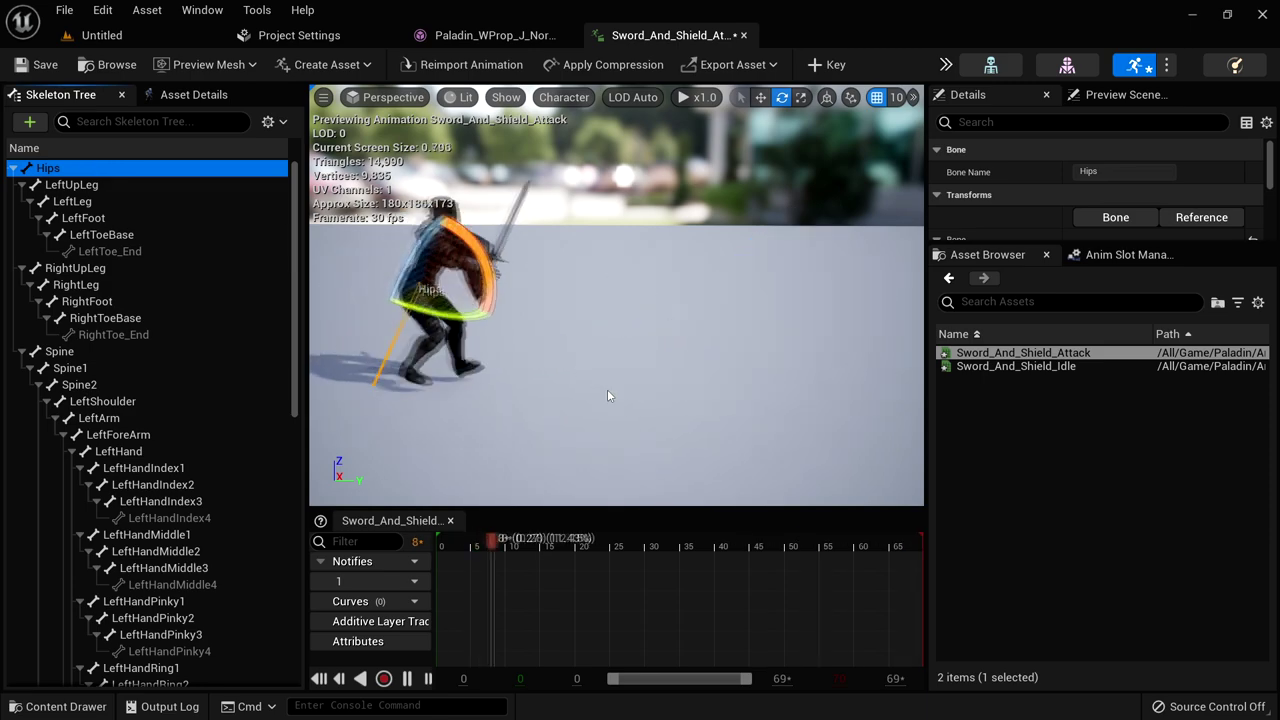
click(194, 94)
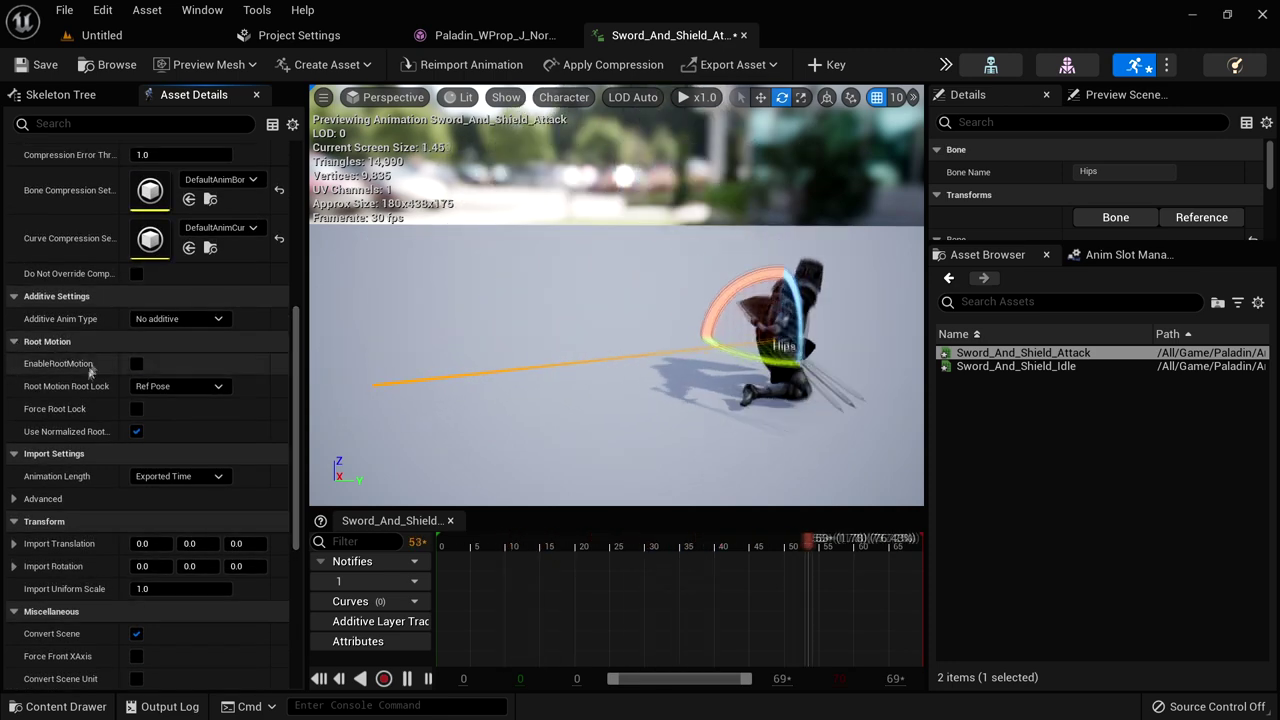
Preview the attack with EnableRootMotion on, turn it back off, and return to the level
click(136, 363)
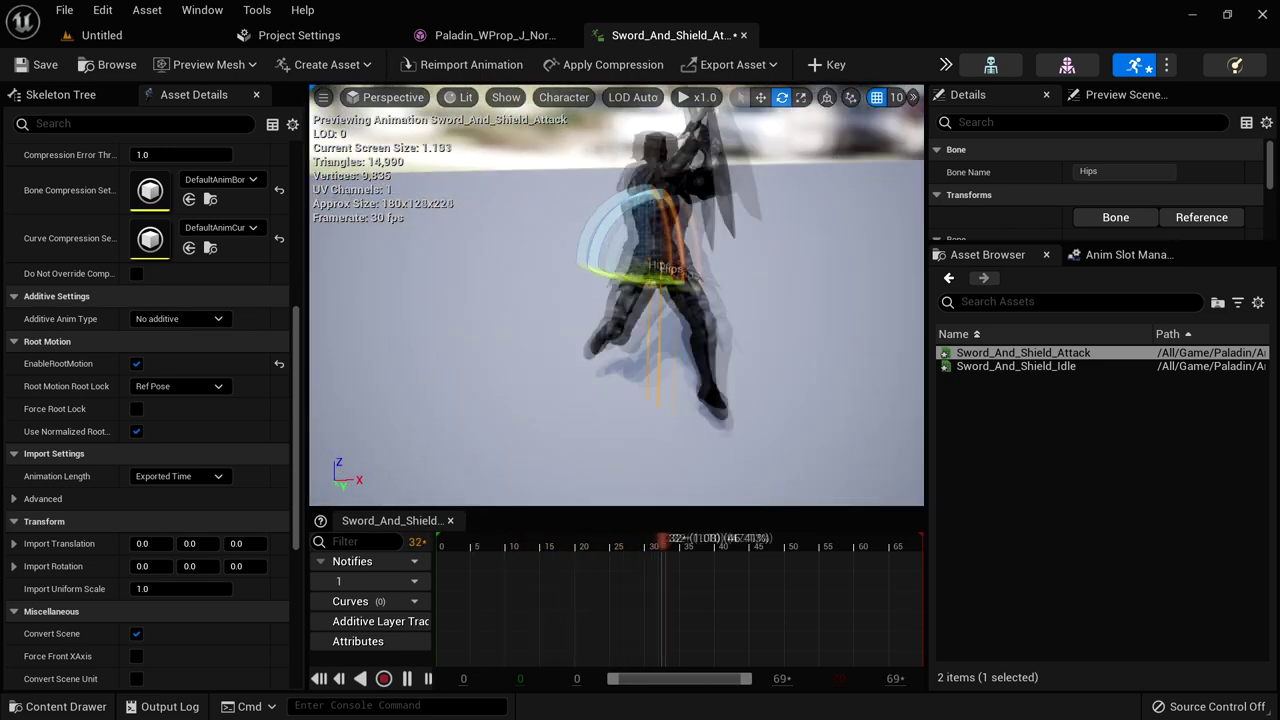
click(747, 314)
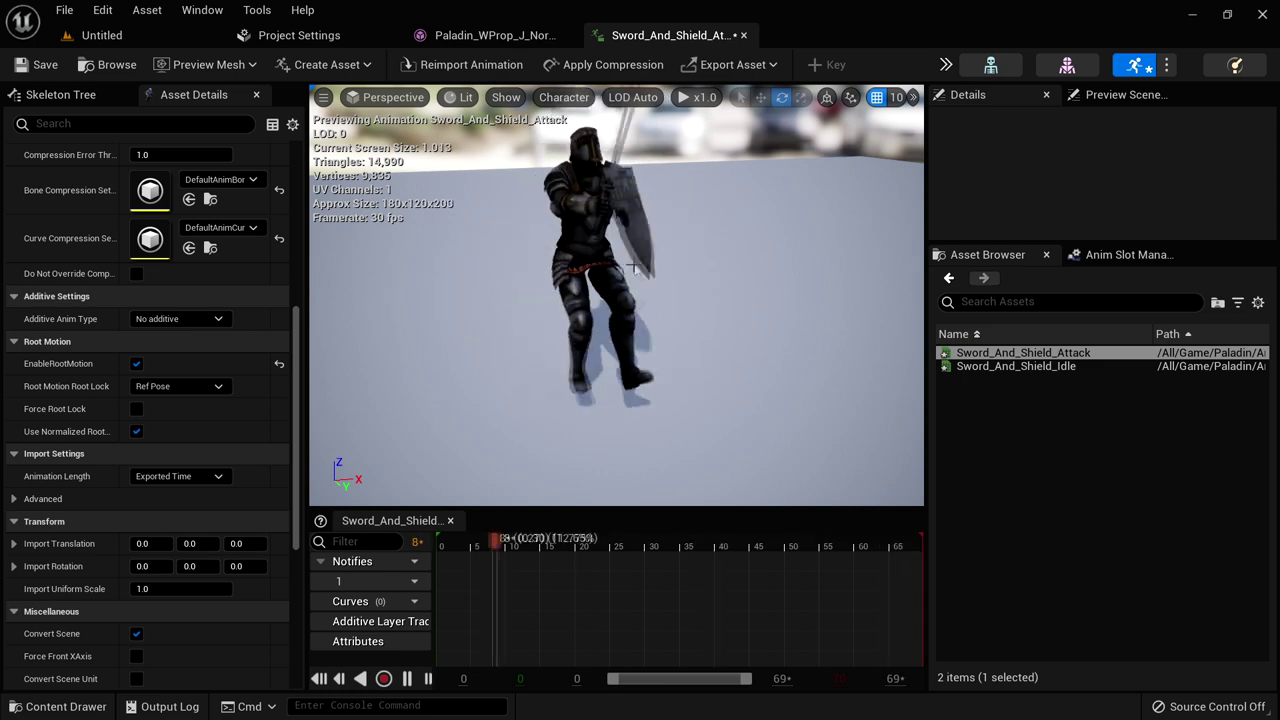
click(137, 364)
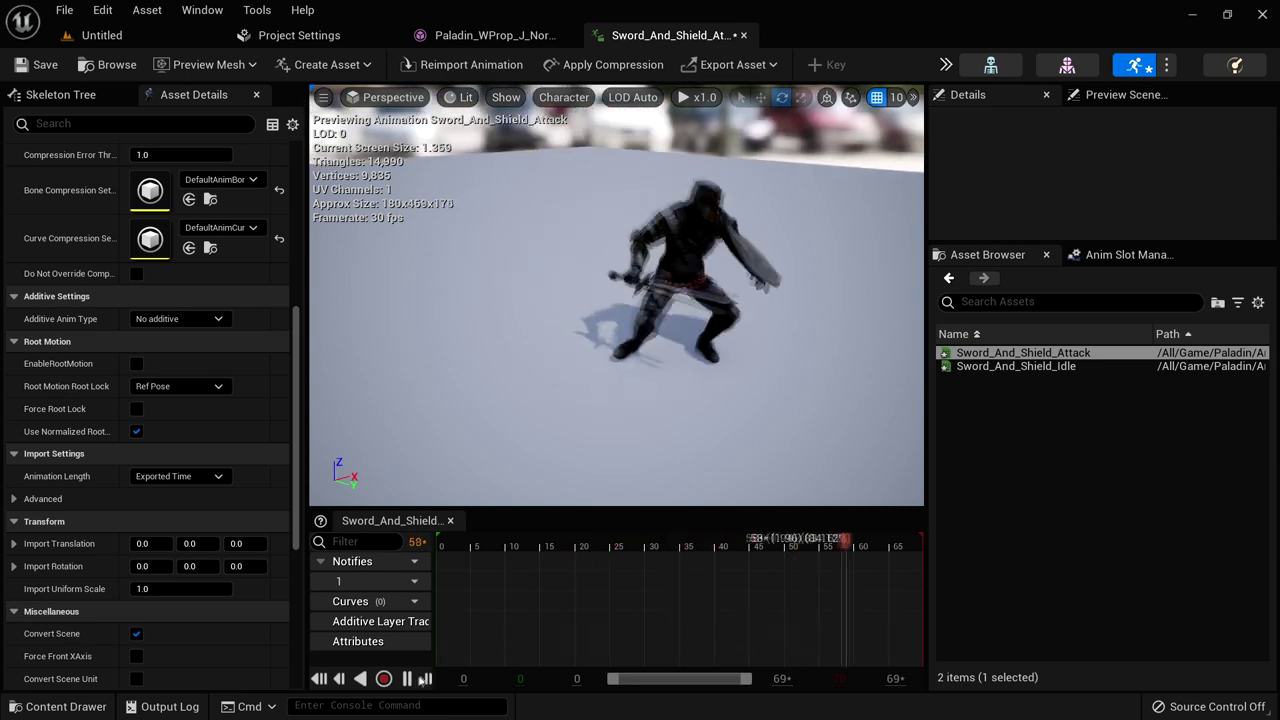
click(408, 680)
click(120, 35)
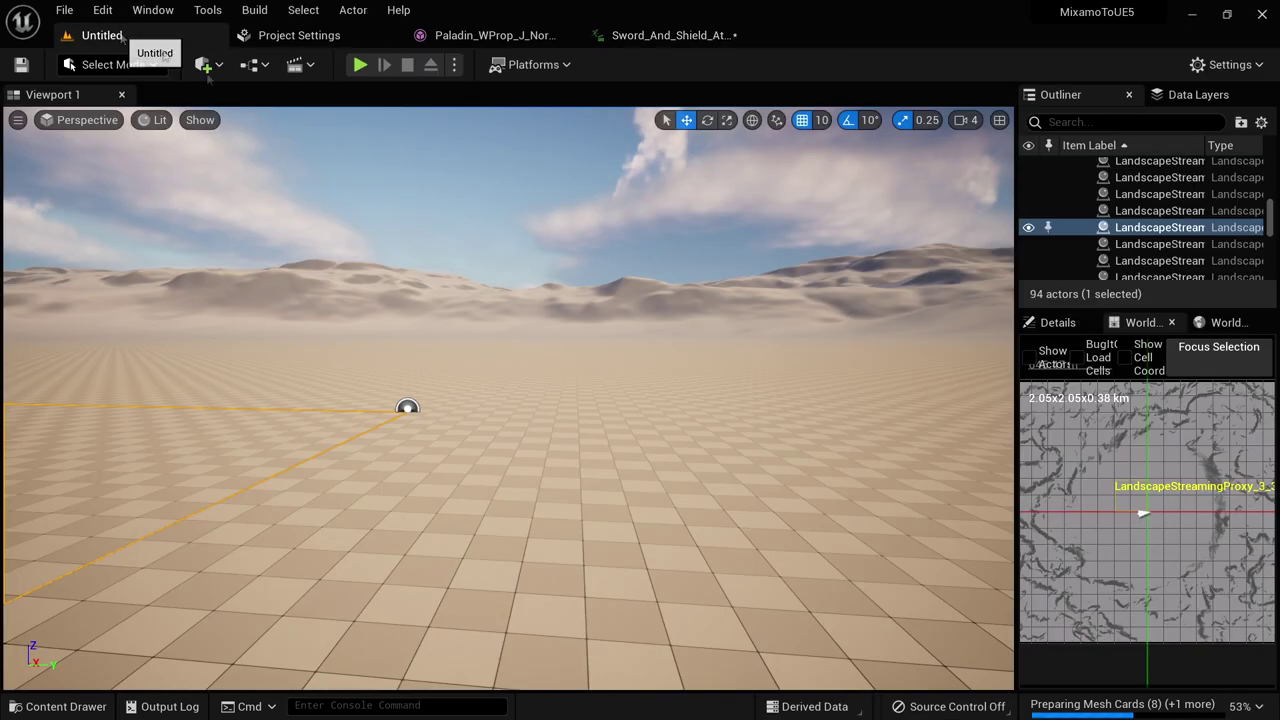
Create an Animation Blueprint named ABP_Paladin on the Paladin skeleton and open it
key(ctrl+space)
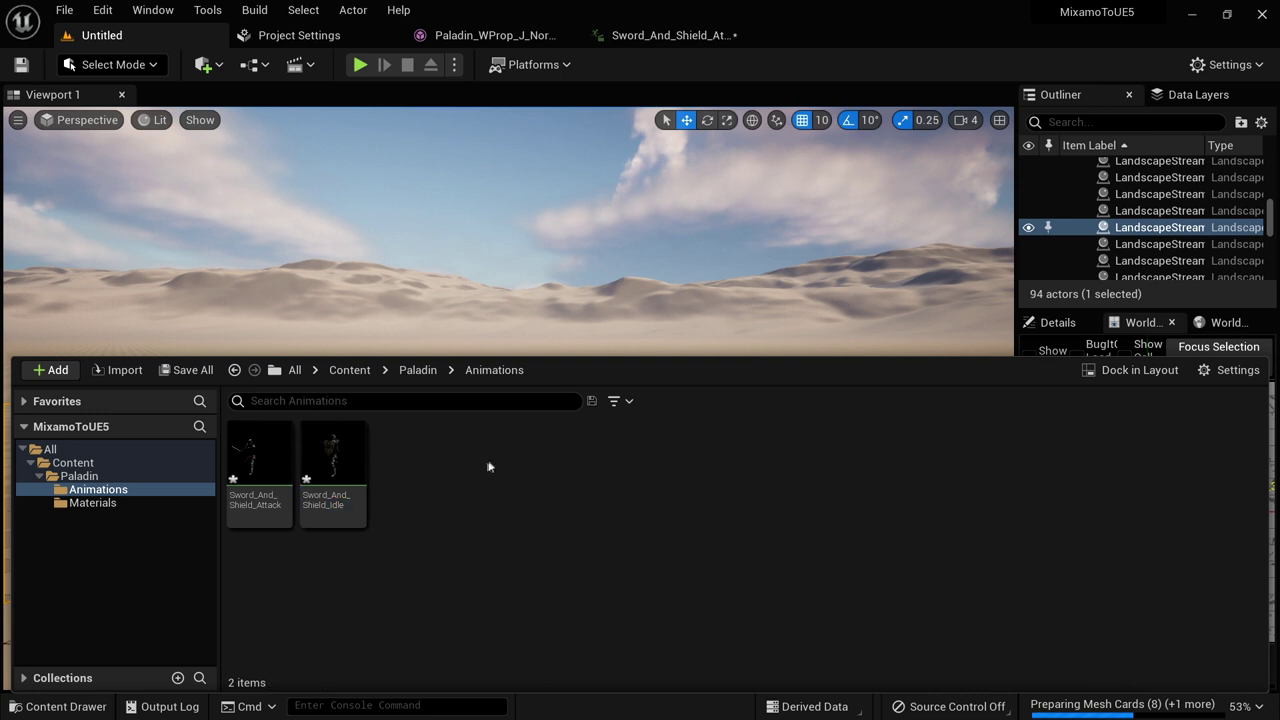
right_click(448, 458)
mouse_move(449, 458)
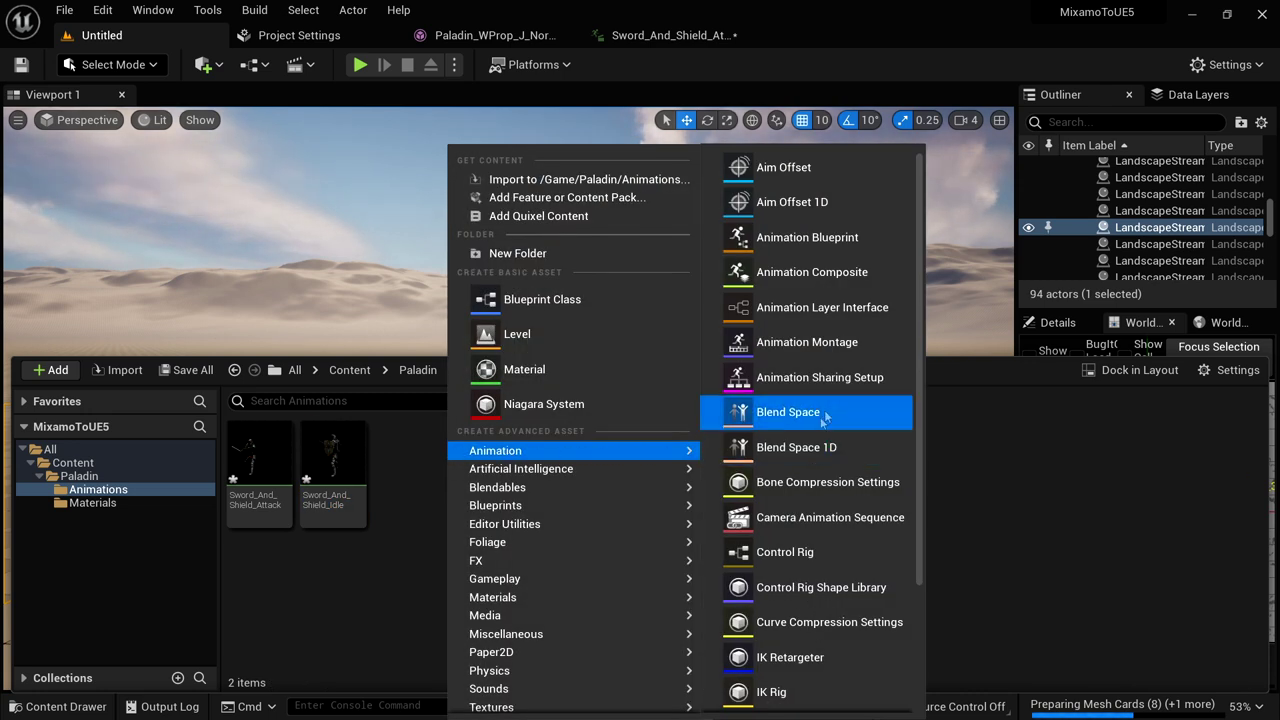
click(826, 236)
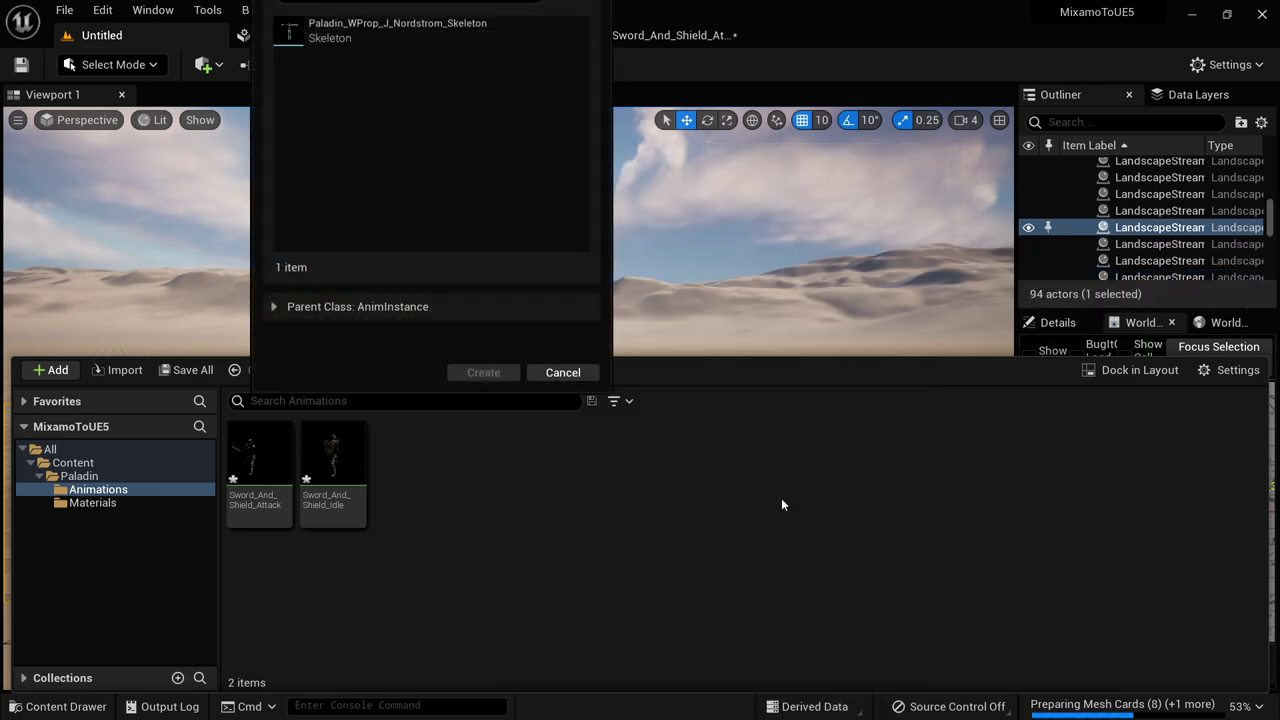
click(400, 30)
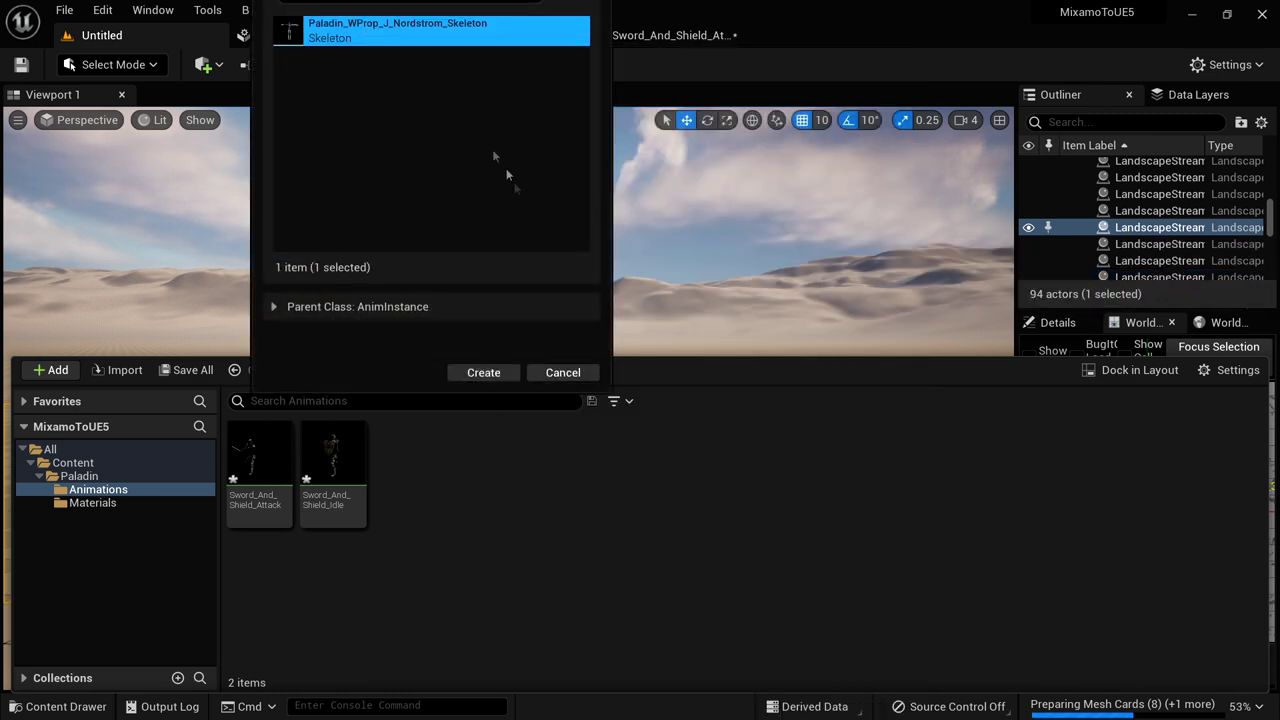
click(483, 378)
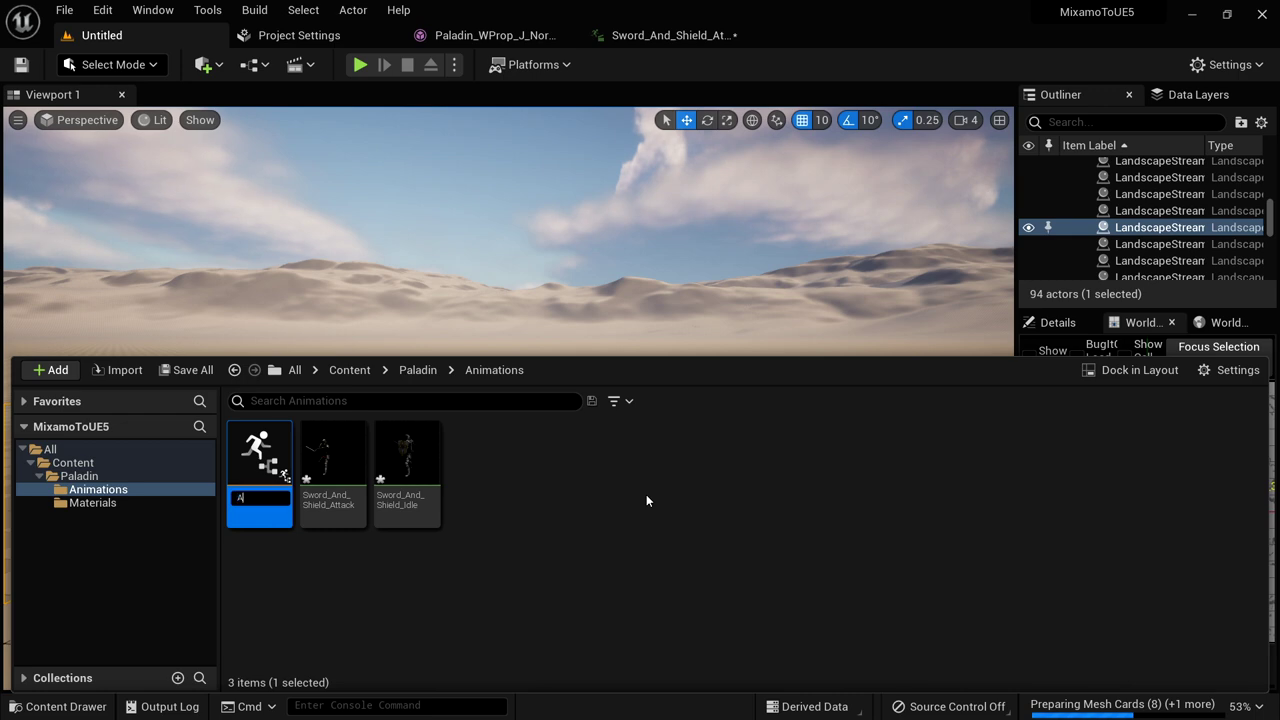
text(ABP_)
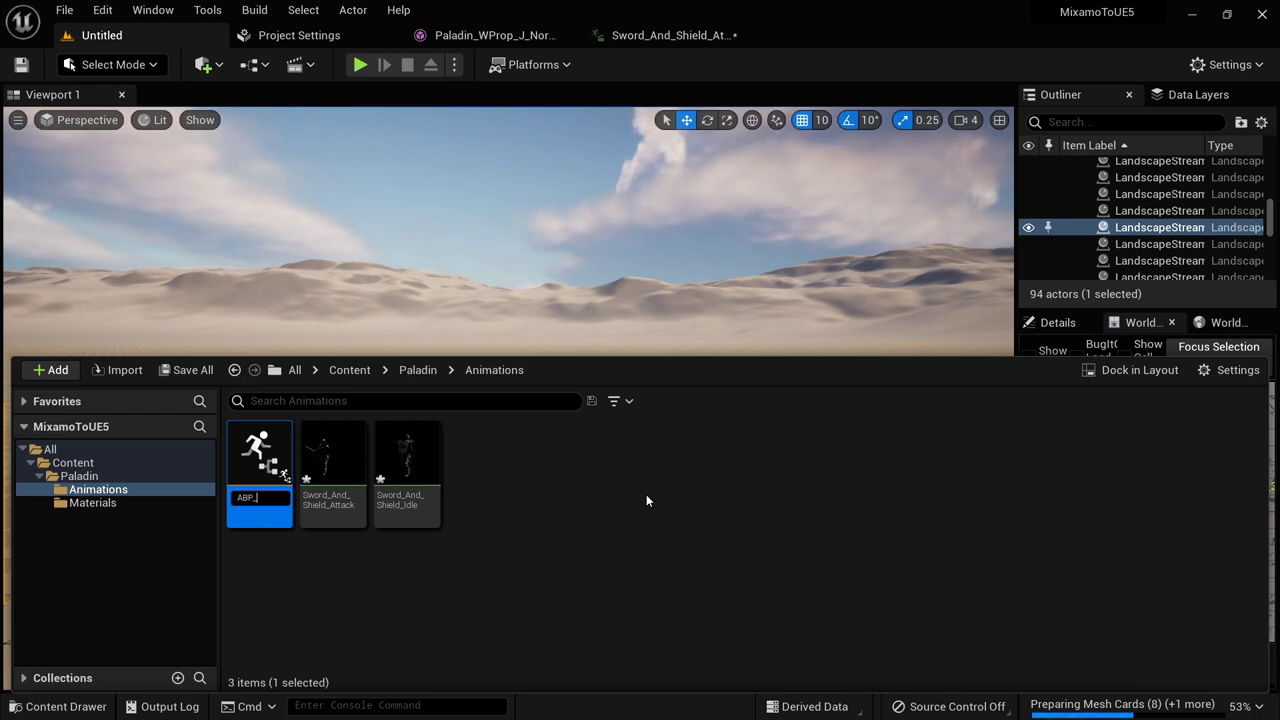
text(Paladin)
key(Return)
double_click(258, 452)
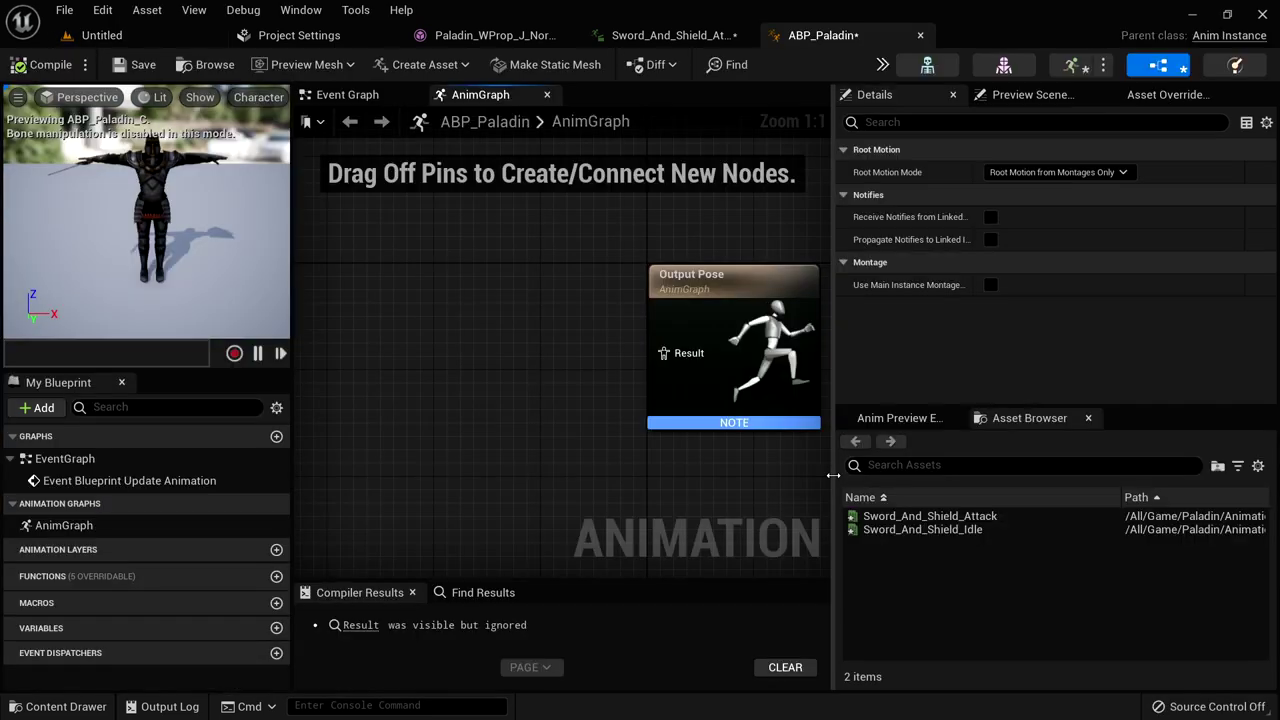
Add Sword_And_Shield_Idle to the AnimGraph feeding a new DefaultSlot slot node
right_drag(667, 371, 670, 395)
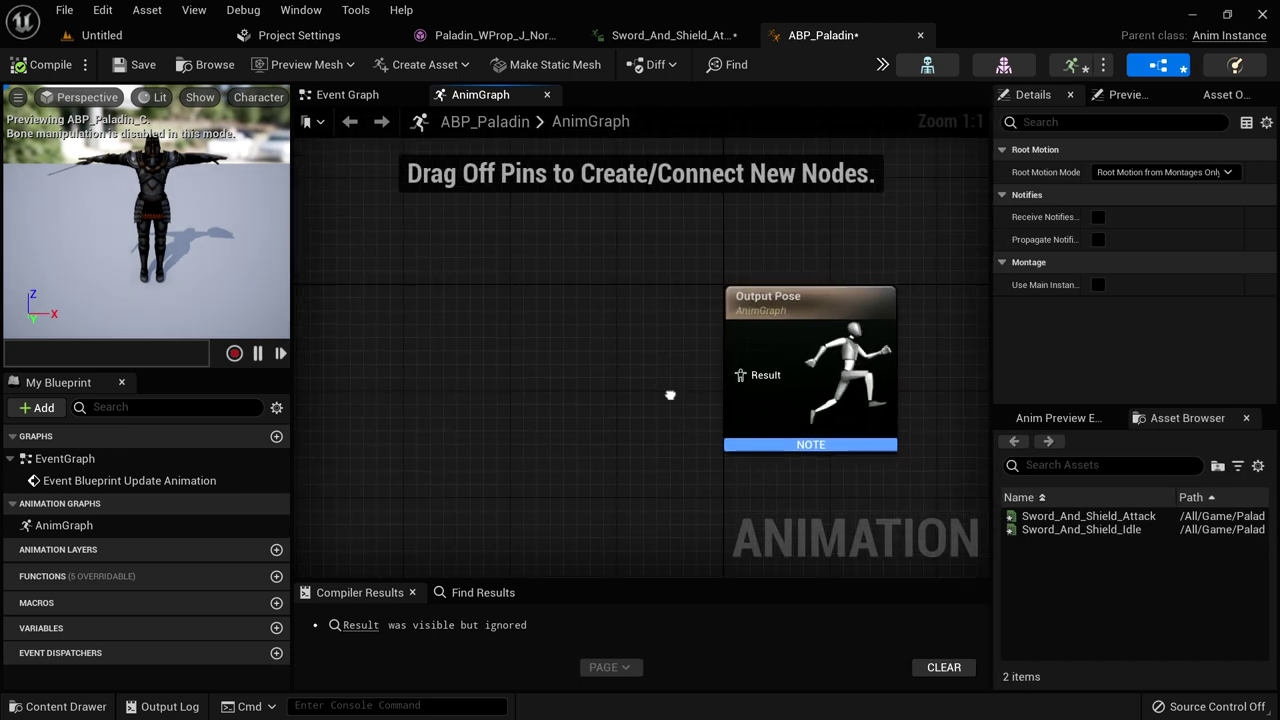
drag(1145, 530, 401, 365)
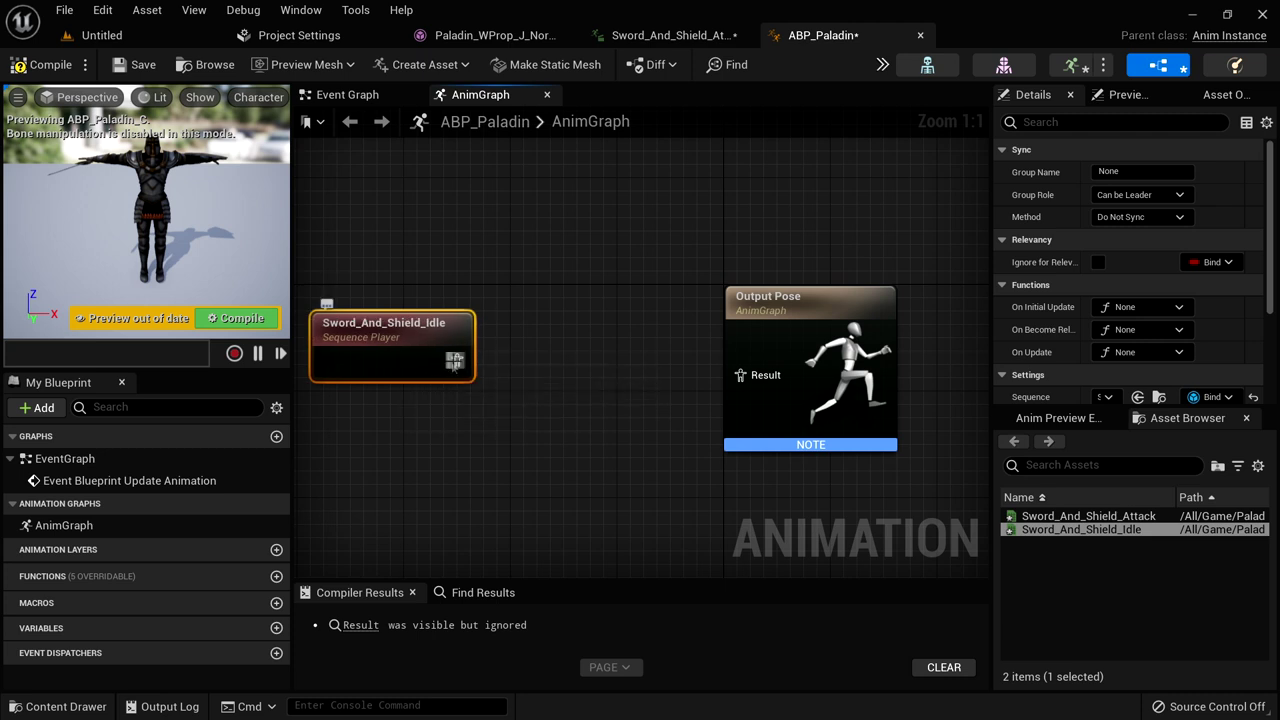
drag(585, 360, 585, 360)
text(slot)
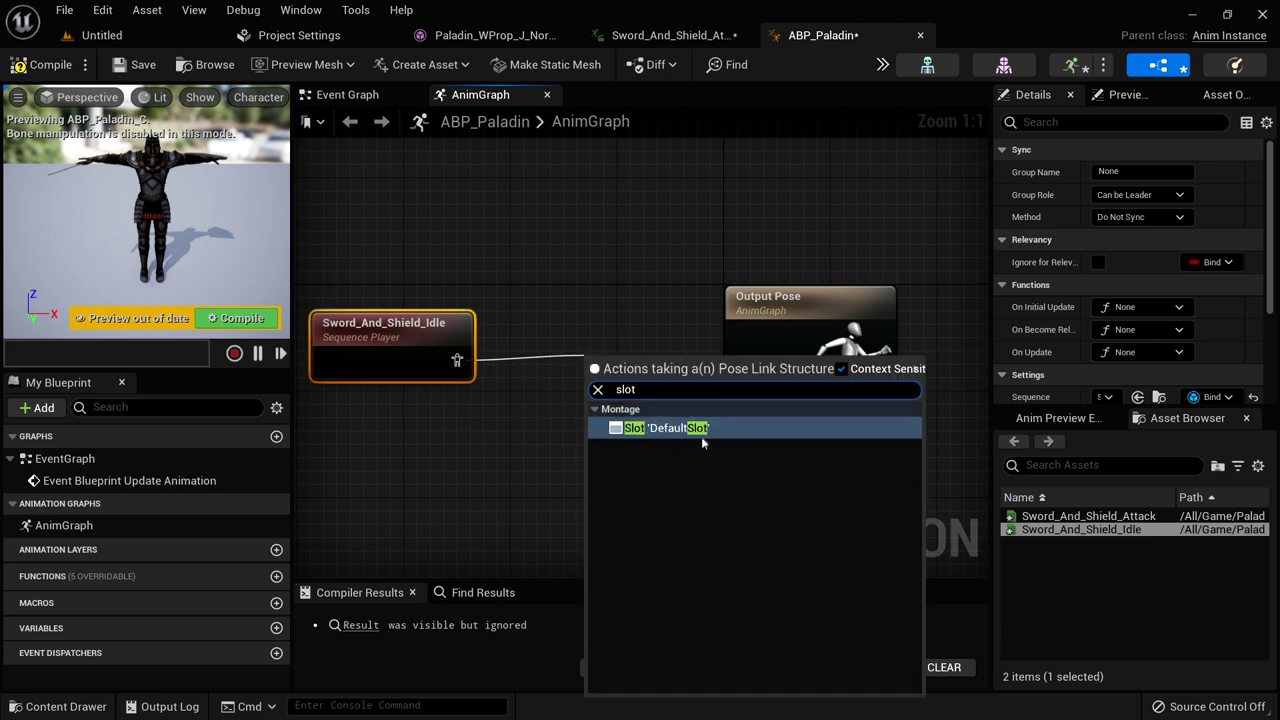
click(702, 438)
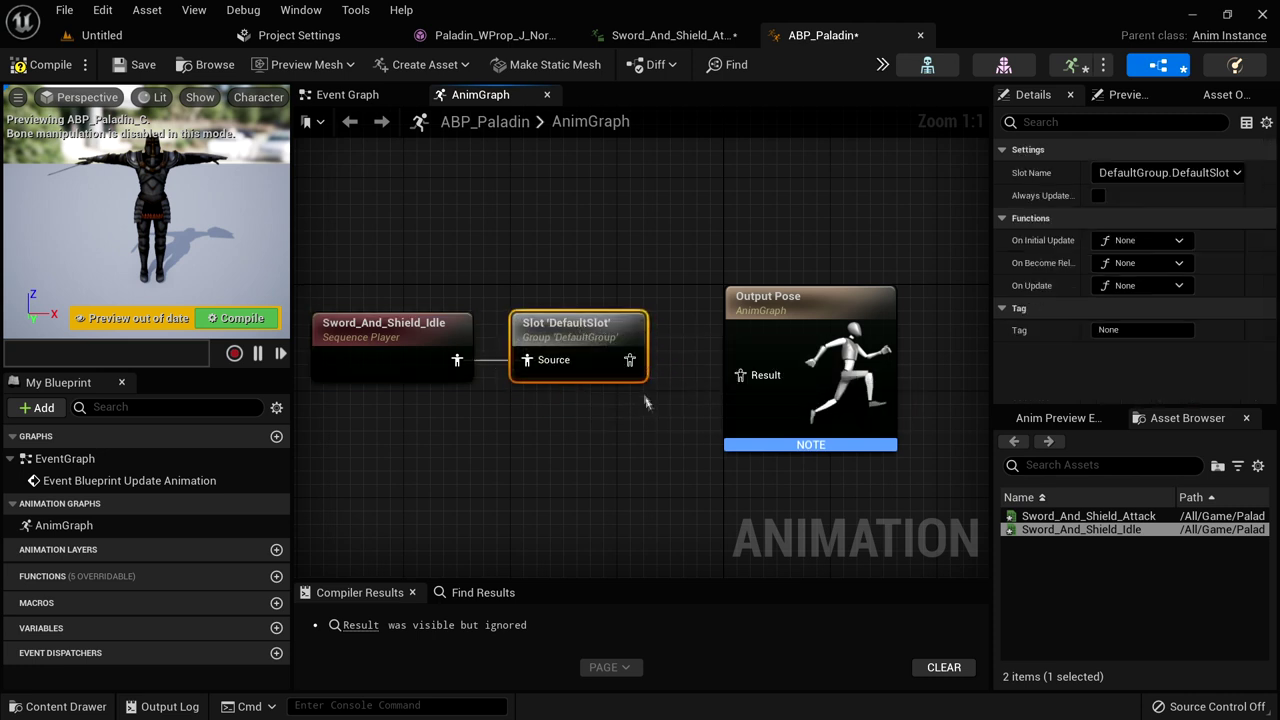
Connect the slot to Output Pose, compile ABP_Paladin, and return to the Animations folder
click(797, 326)
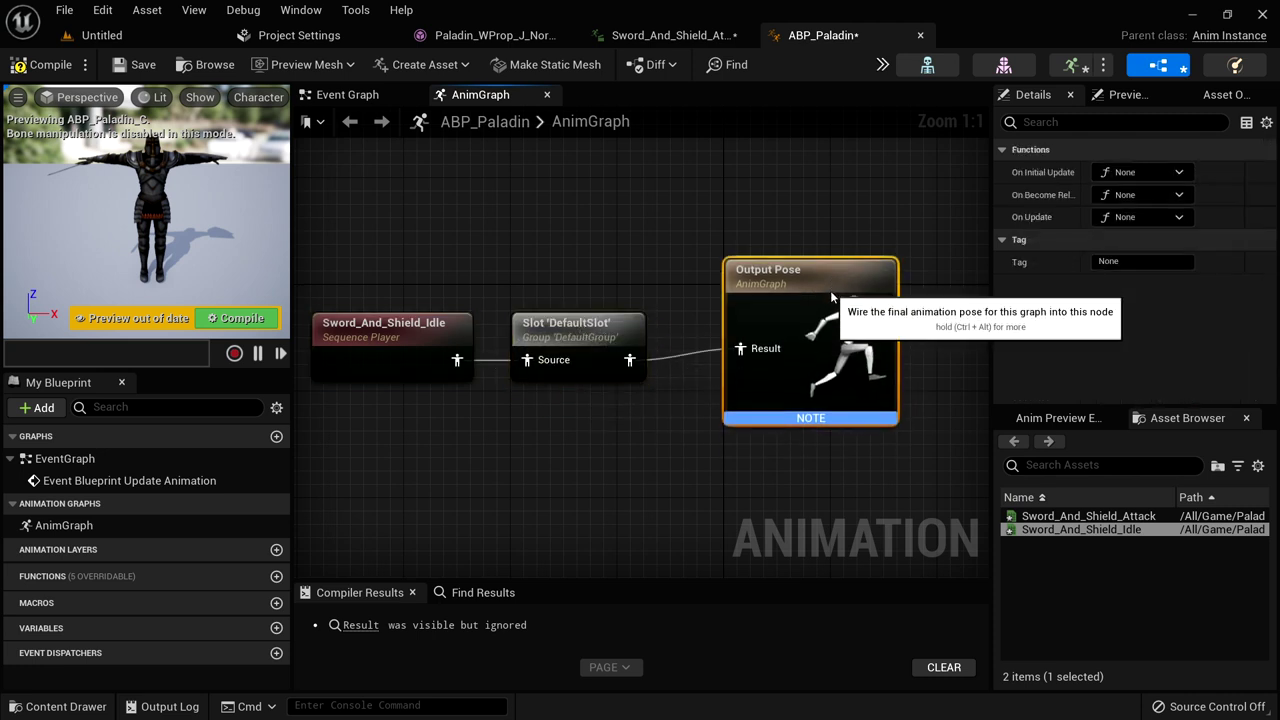
drag(797, 326, 769, 312)
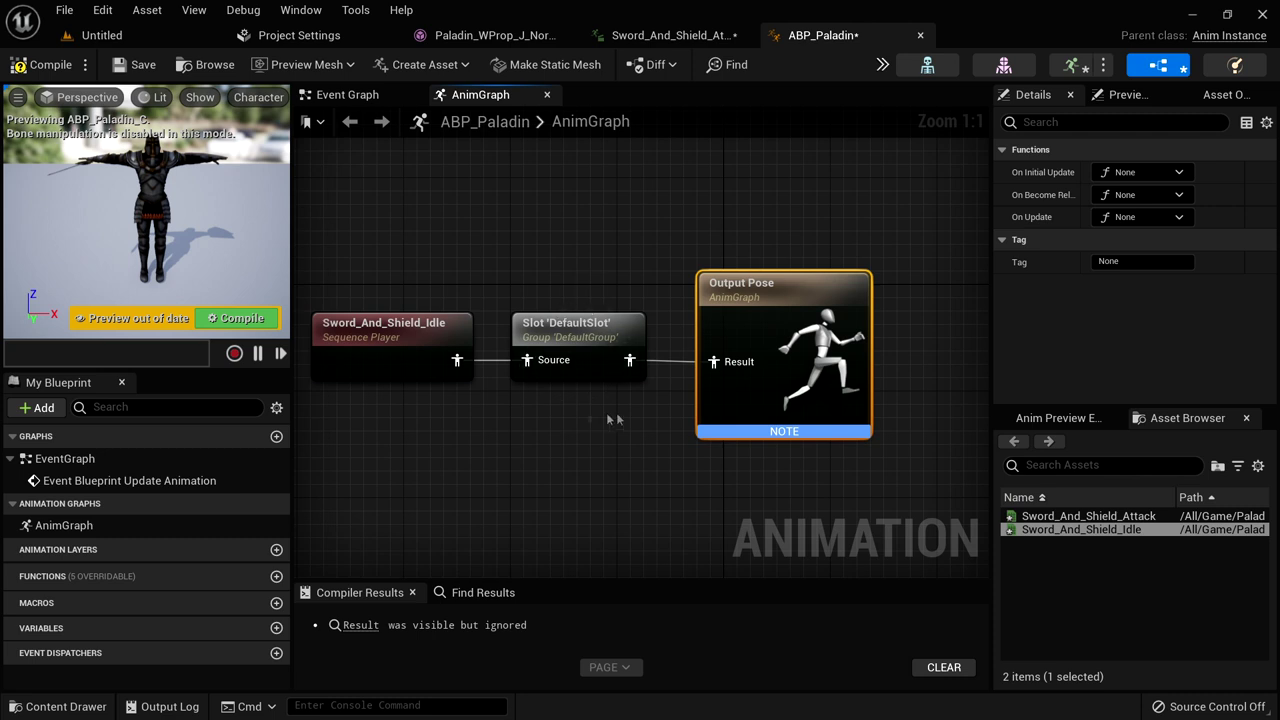
right_drag(648, 420, 688, 410)
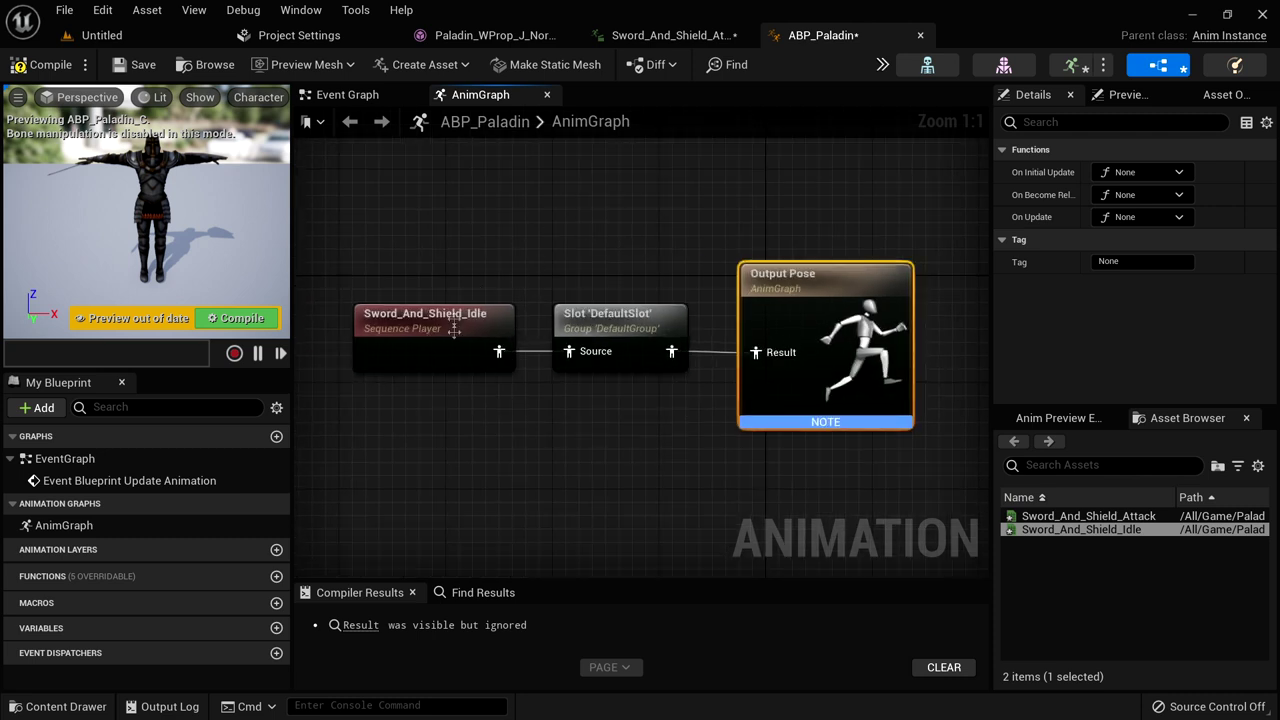
click(34, 66)
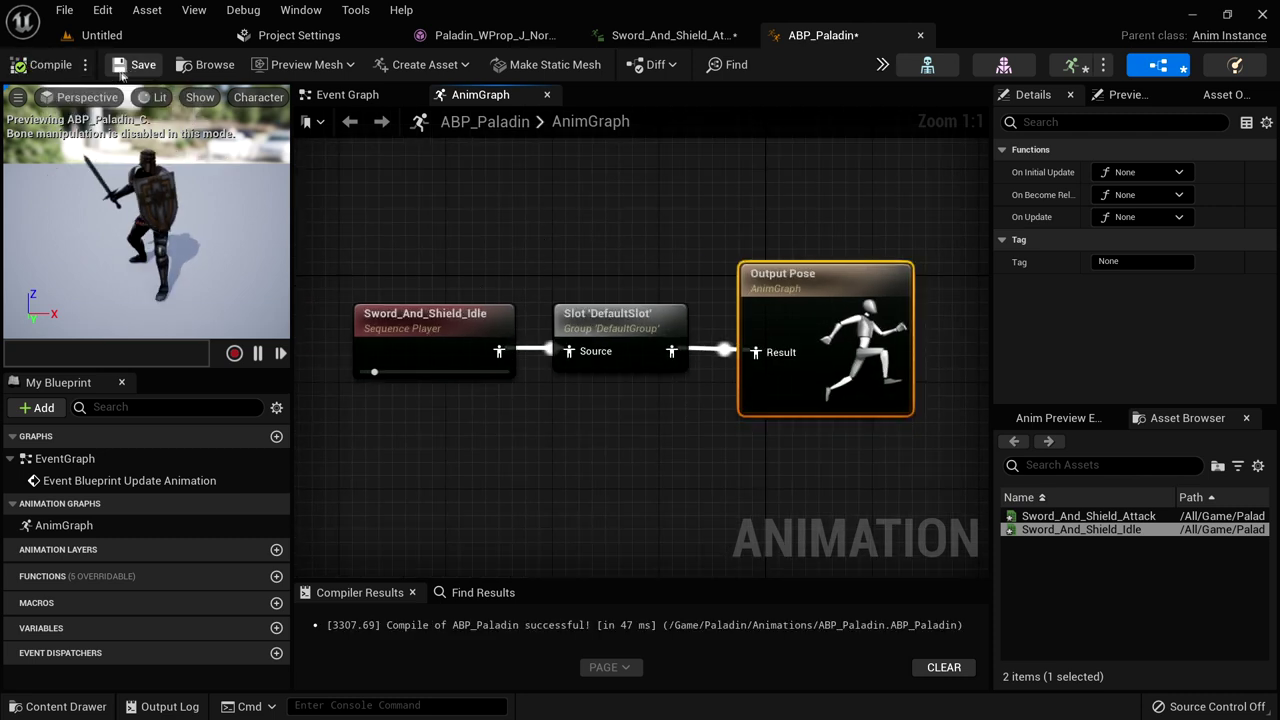
click(102, 35)
key(ctrl+space)
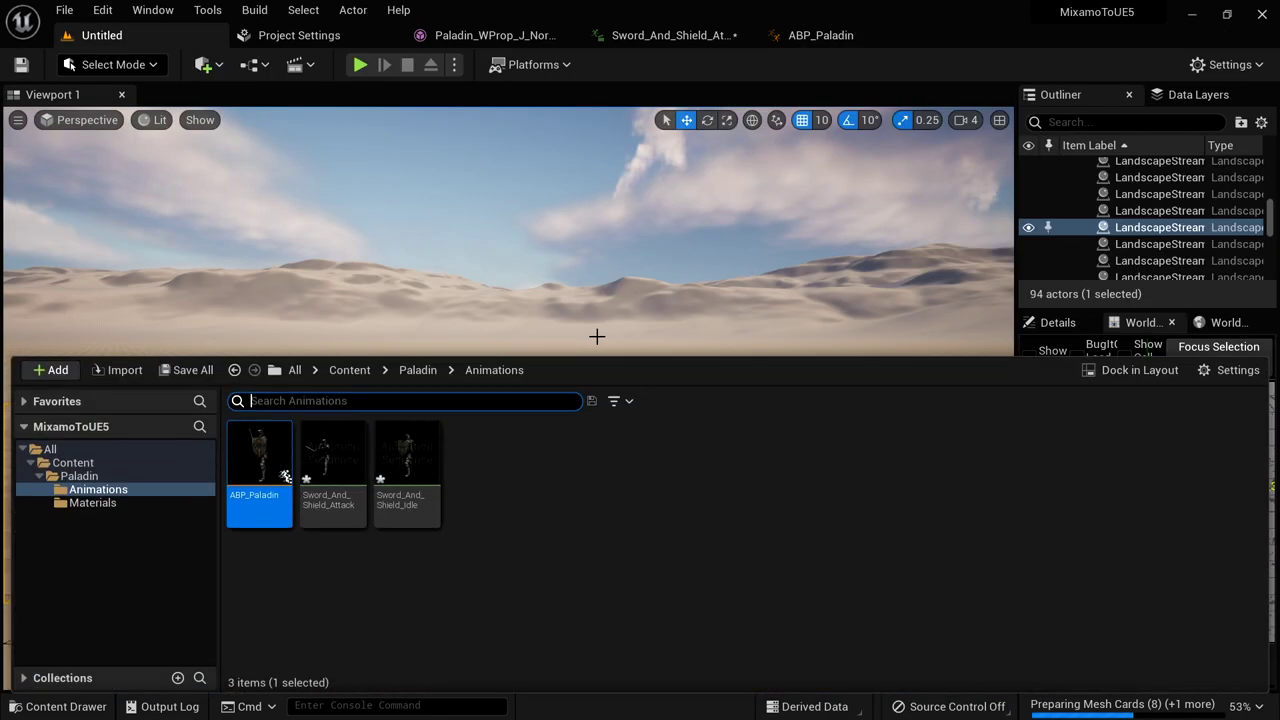
Create a new Animation Montage, AM_Attack, based on the Paladin skeleton
right_click(526, 451)
mouse_move(526, 451)
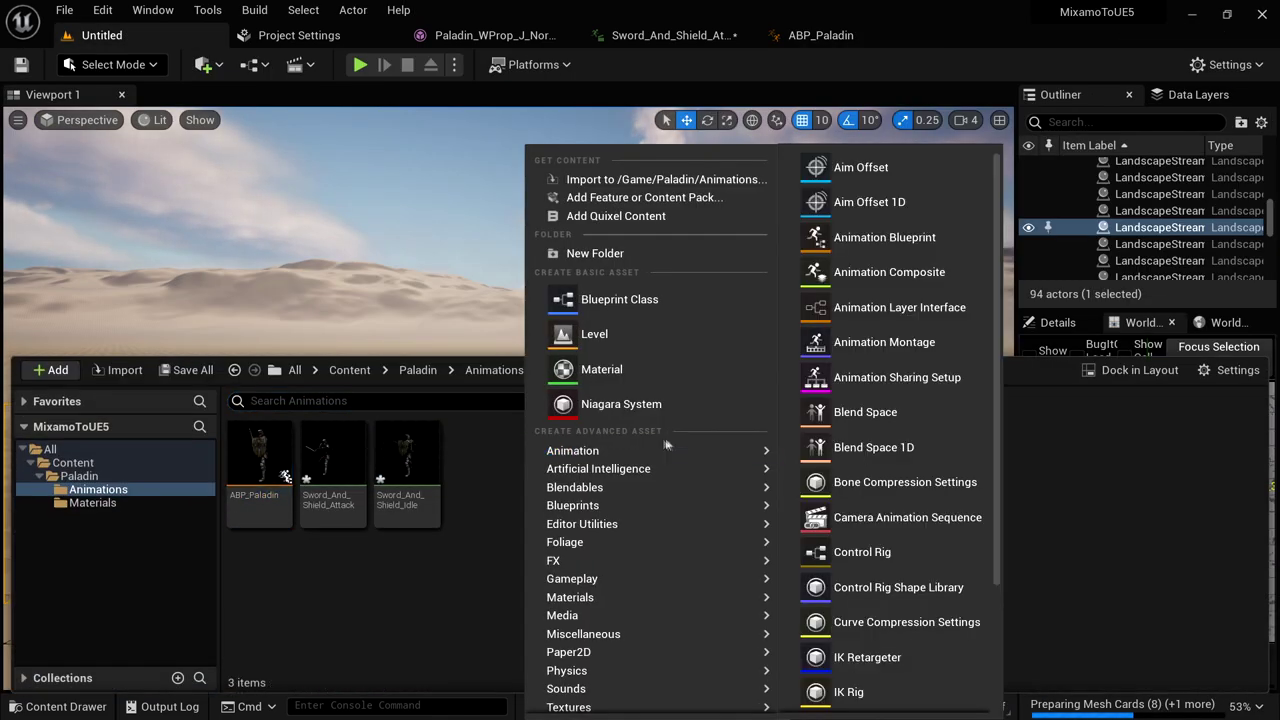
click(900, 343)
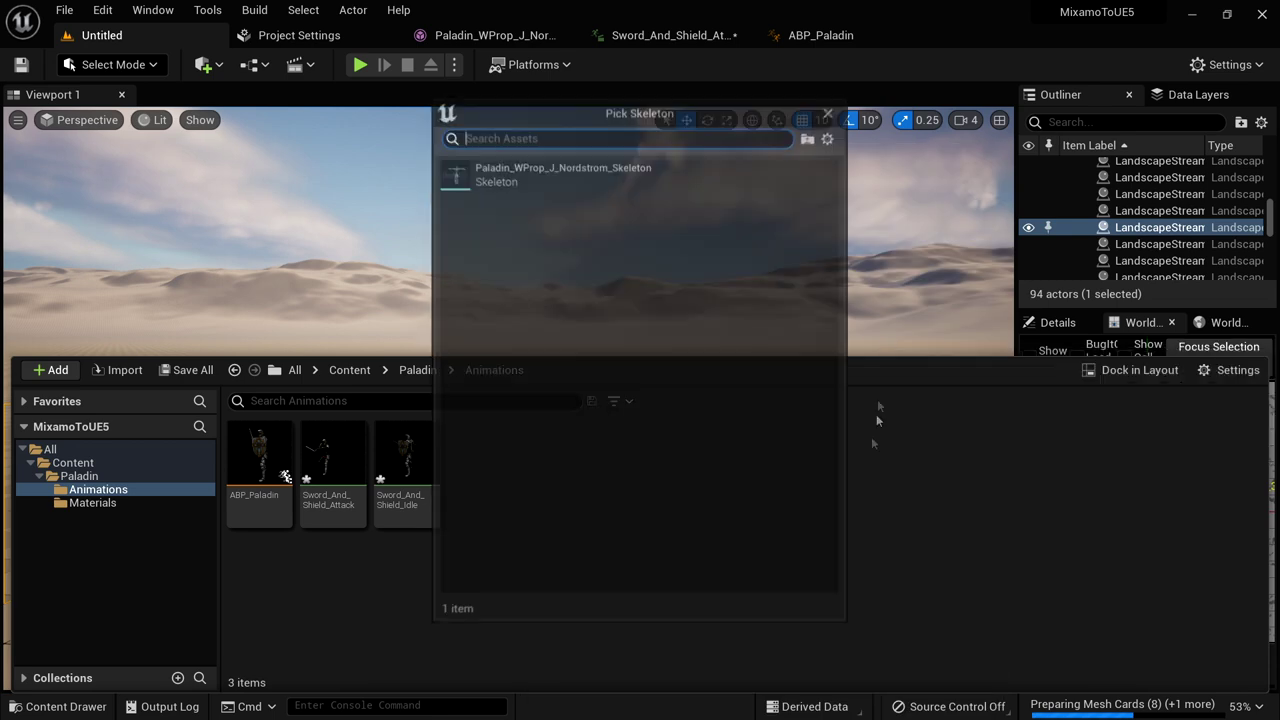
click(560, 170)
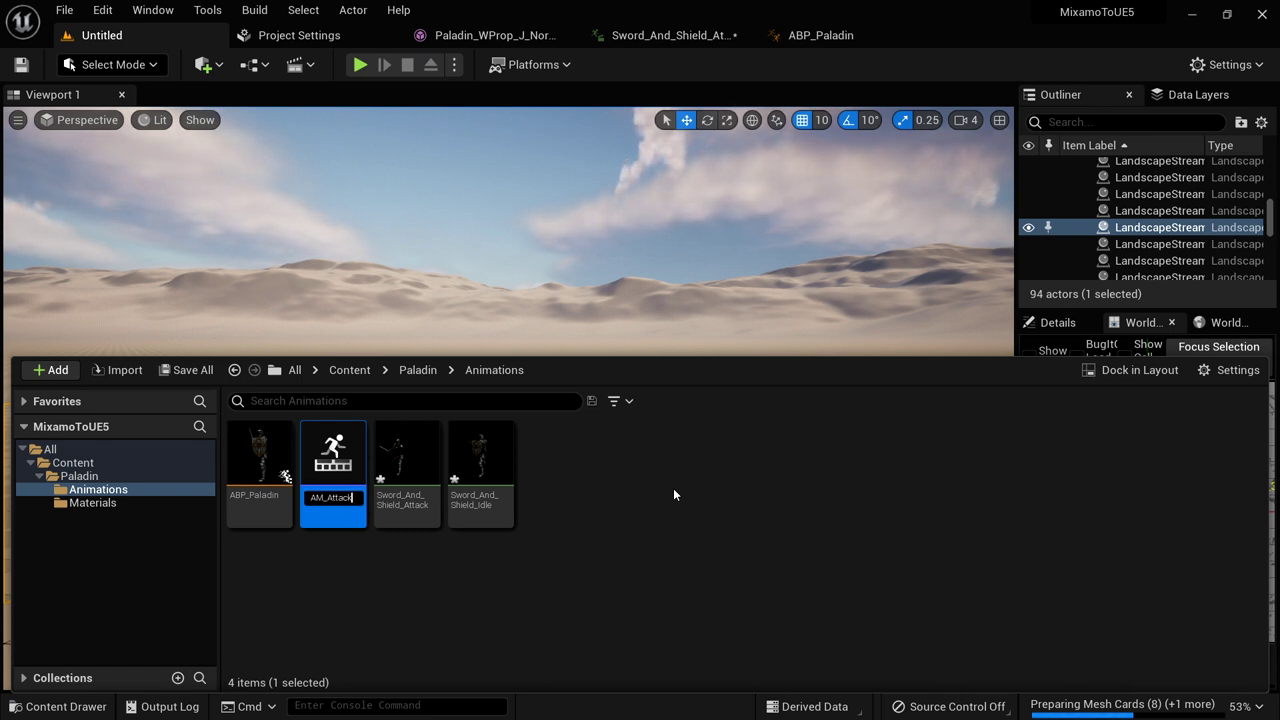
Place Sword_And_Shield_Attack on AM_Attack's DefaultGroup slot track and preview the montage
double_click(331, 456)
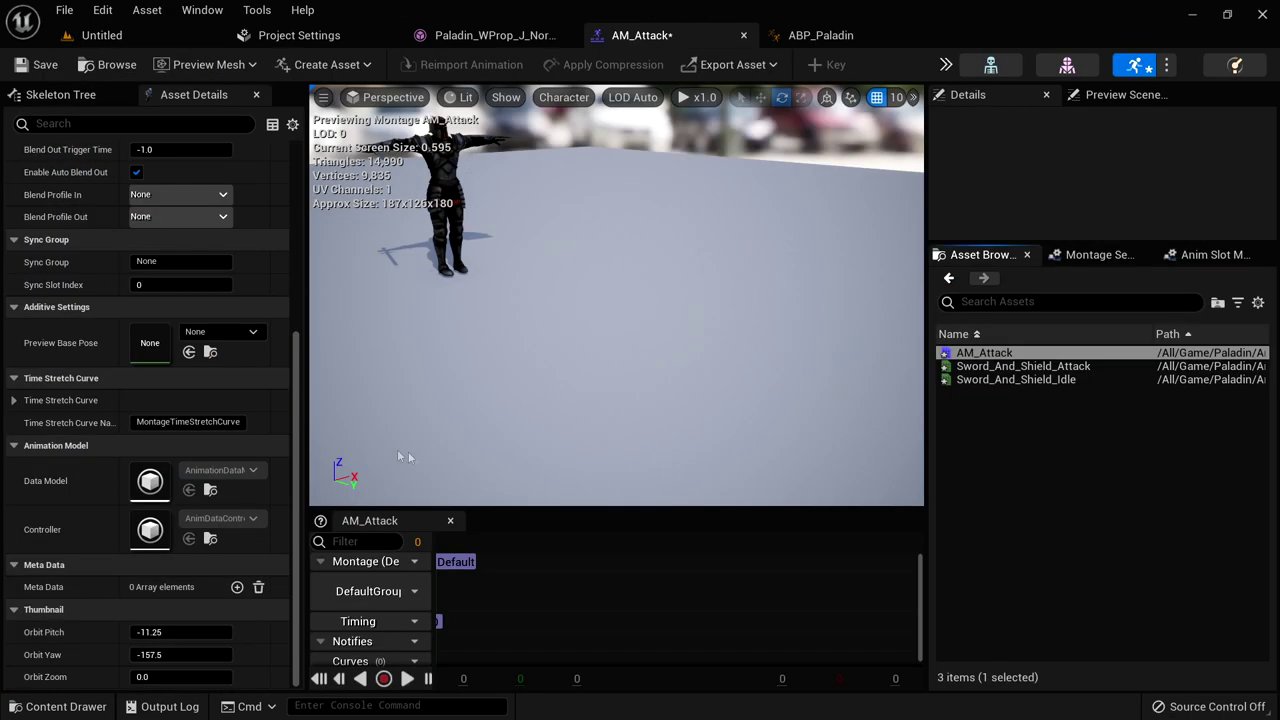
drag(1023, 366, 489, 586)
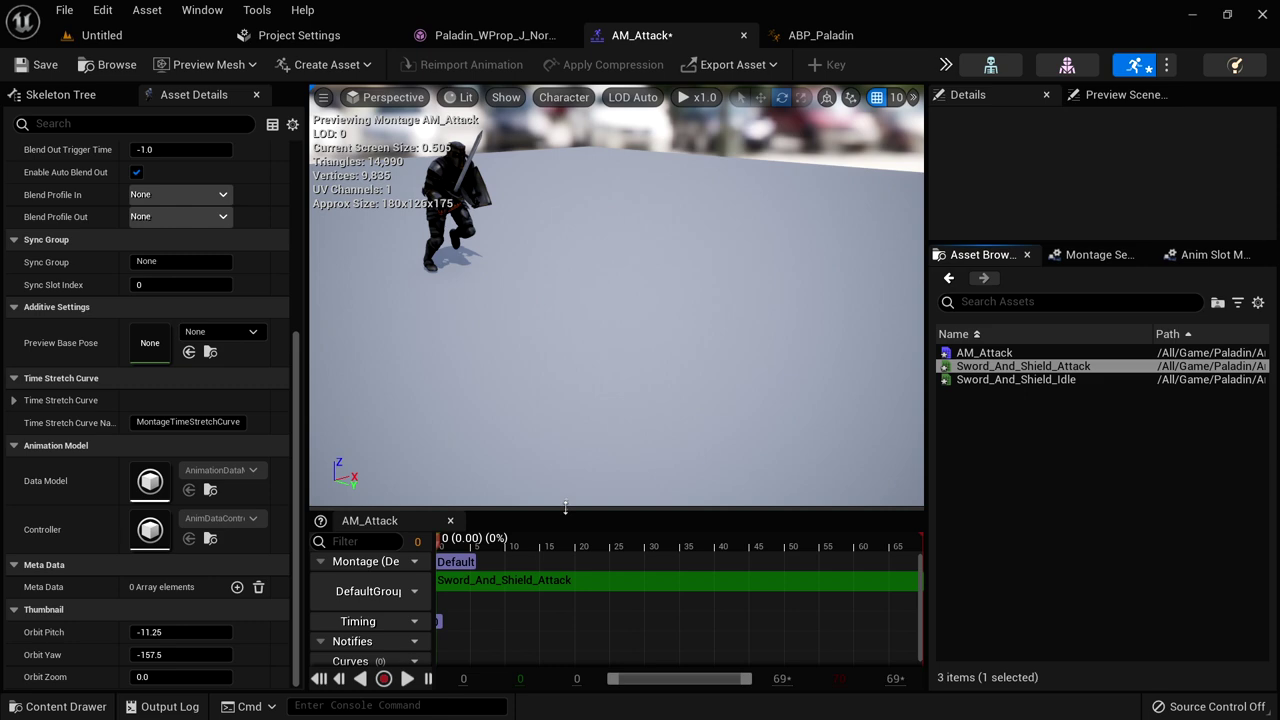
drag(565, 508, 565, 398)
click(407, 678)
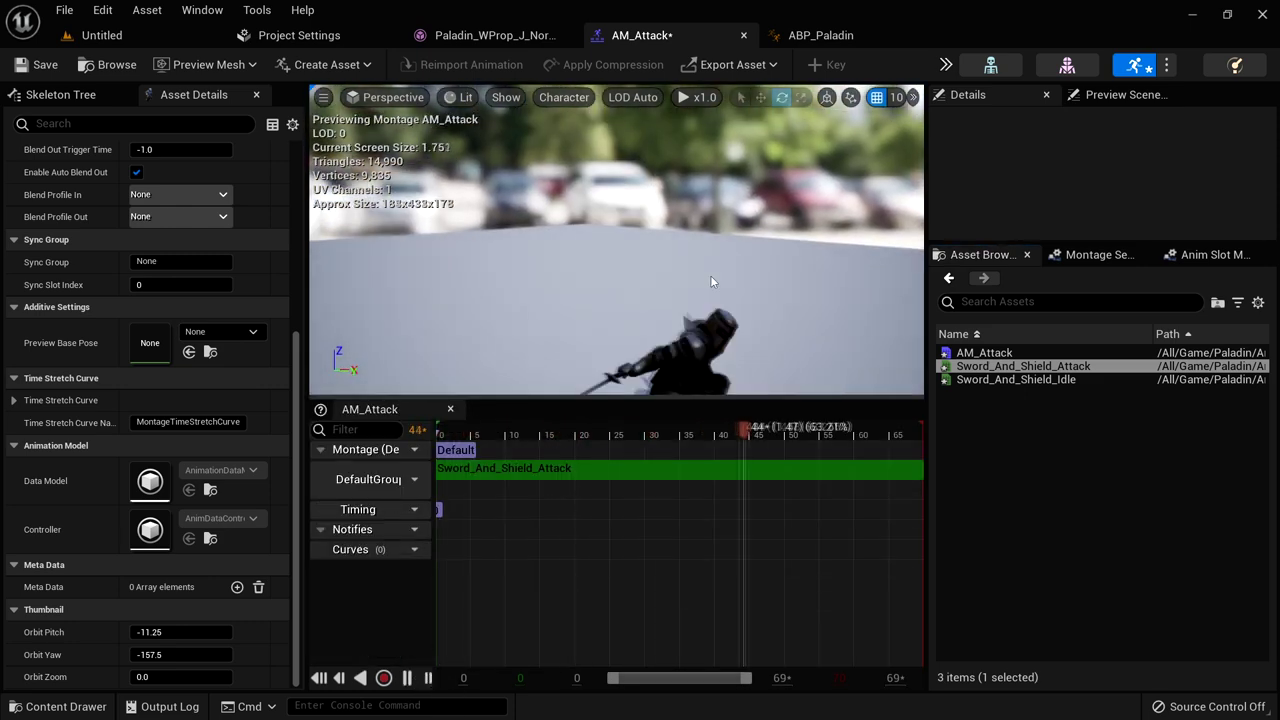